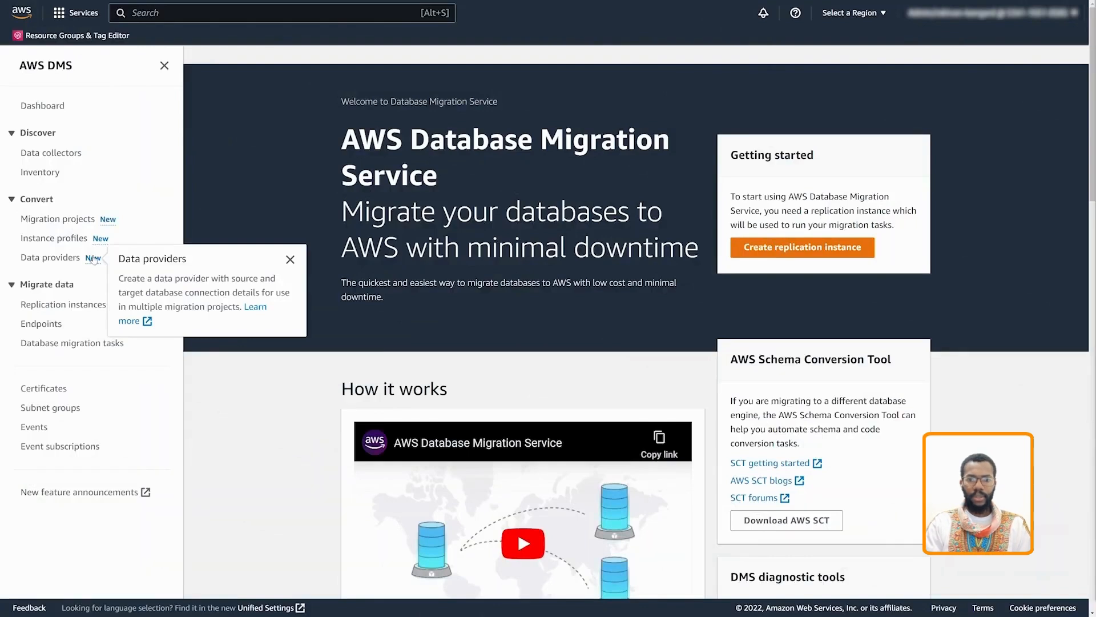
left_click(100, 240)
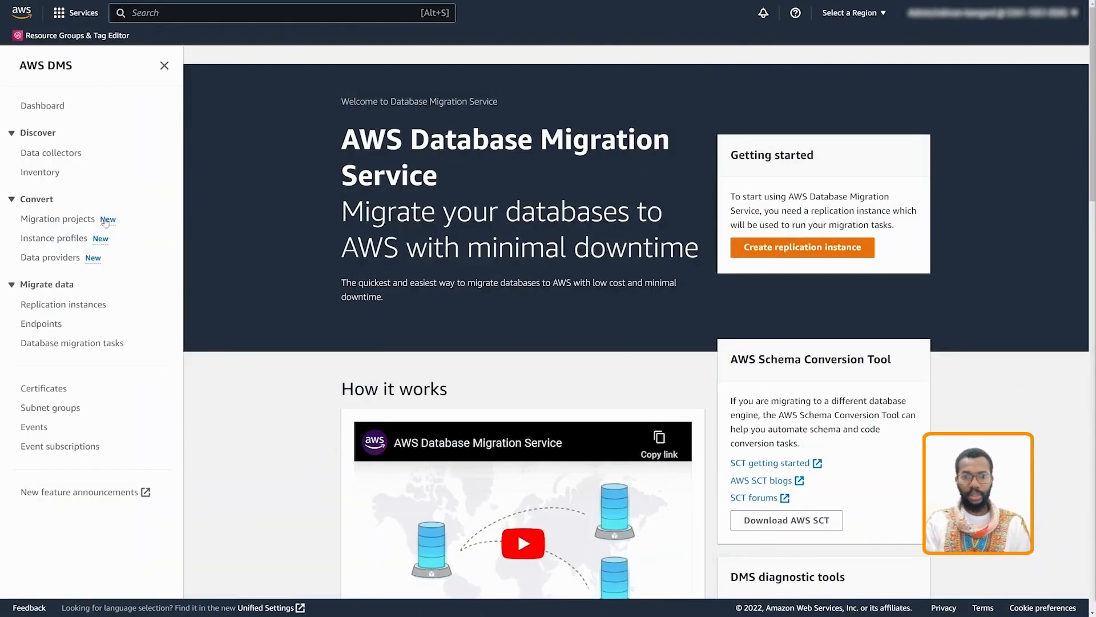
left_click(106, 221)
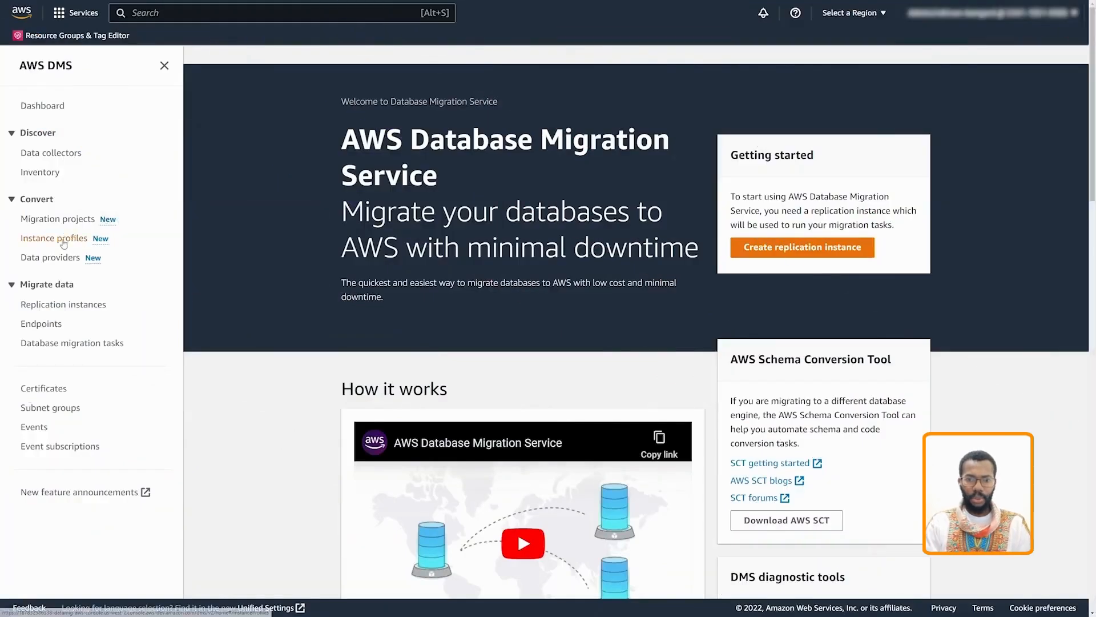
Start a new DMS instance profile and name it sct-instance-profile.
left_click(56, 238)
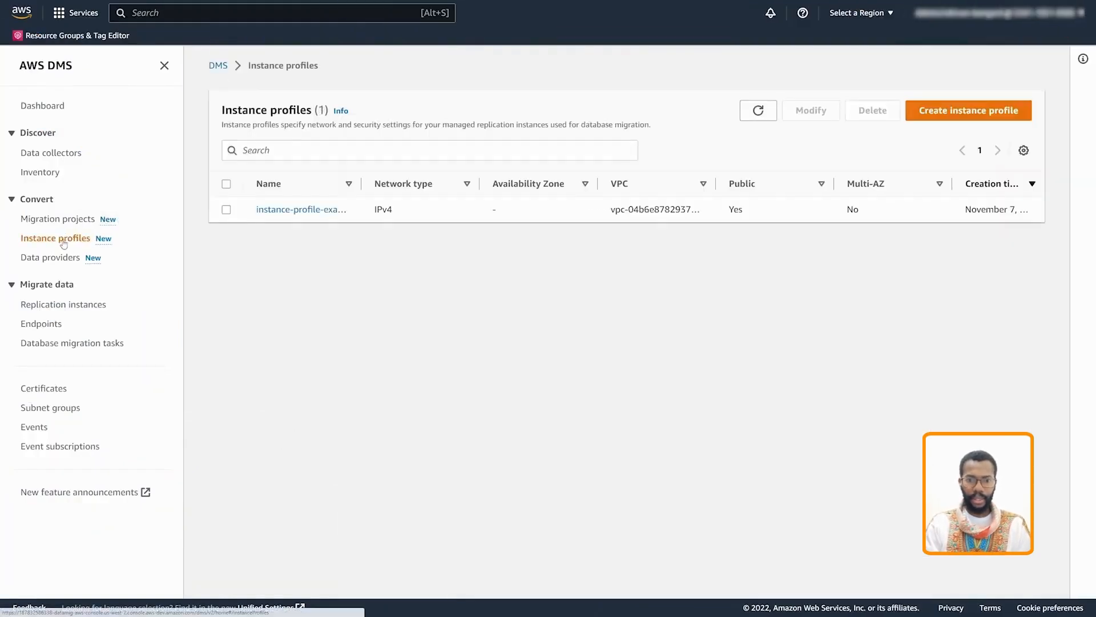
left_click(981, 117)
left_click(338, 249)
type("sct-instance-profile")
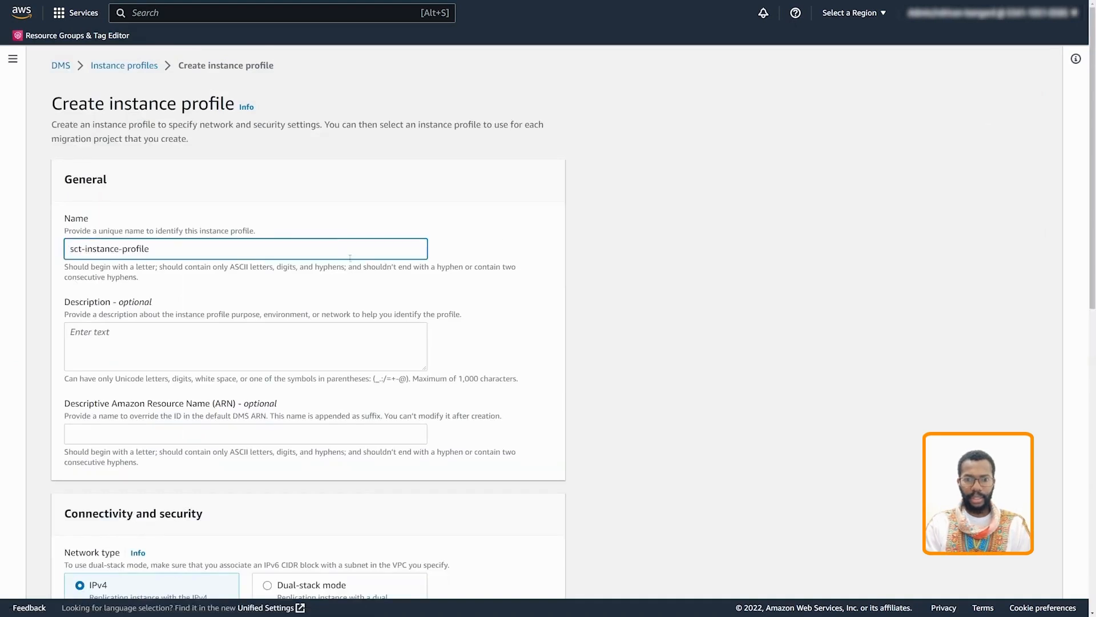
Set the instance profile's VPC to sct-vpc and select the subnets 10.0.1.16/28 (us-west-2b) and 10.0.1.0/28 (us-west-2a).
scroll(342, 254, "down", 3)
scroll(350, 259, "down", 5)
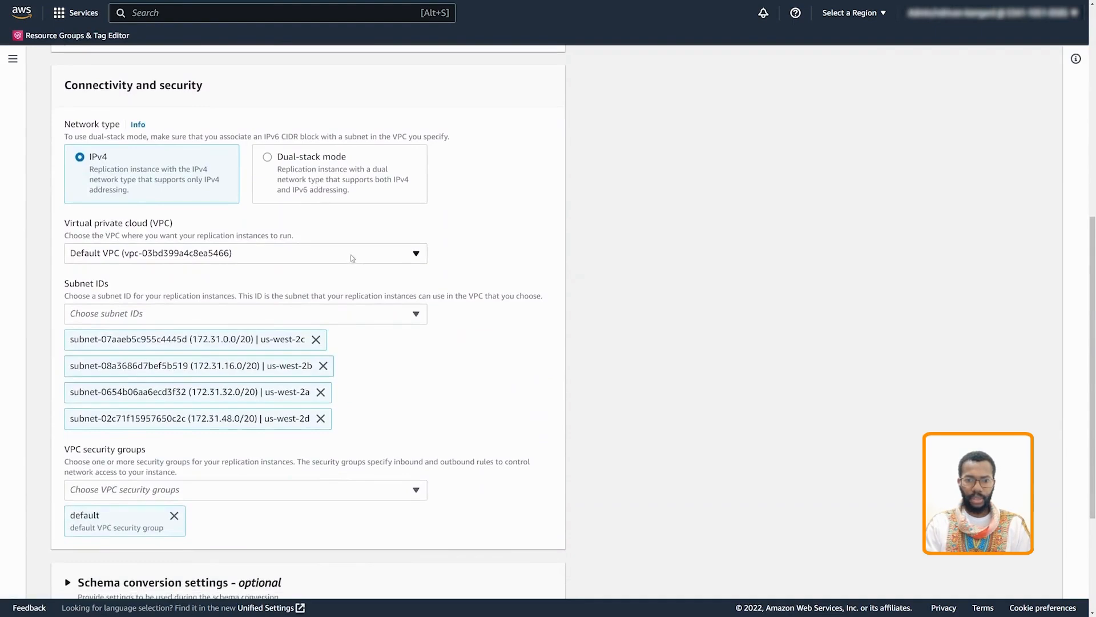
left_click(352, 258)
left_click(96, 335)
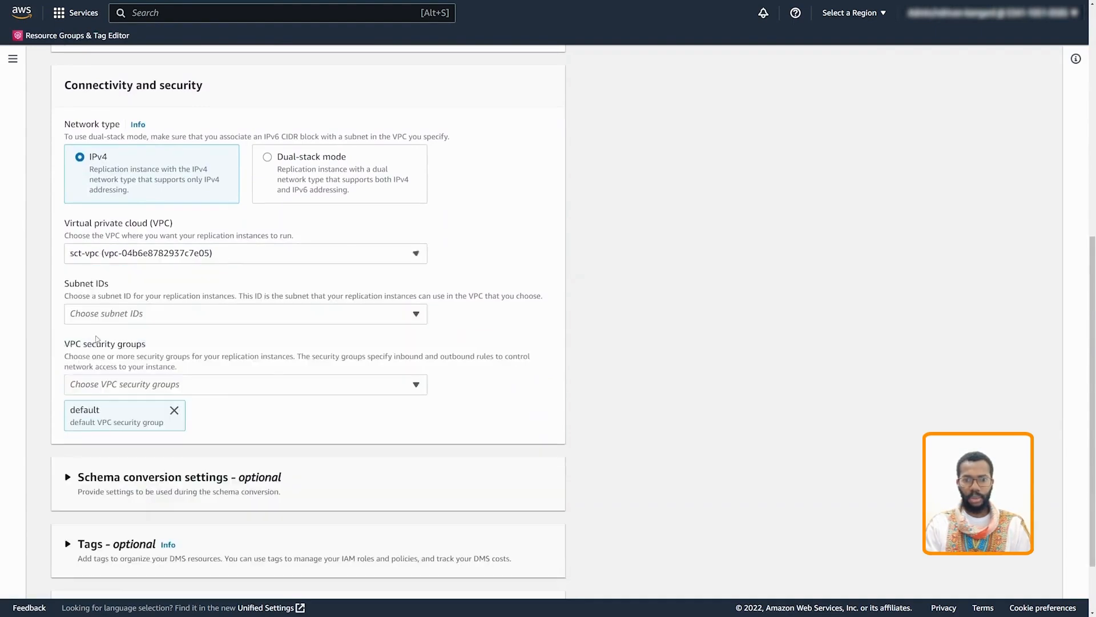
left_click(108, 316)
left_click(75, 395)
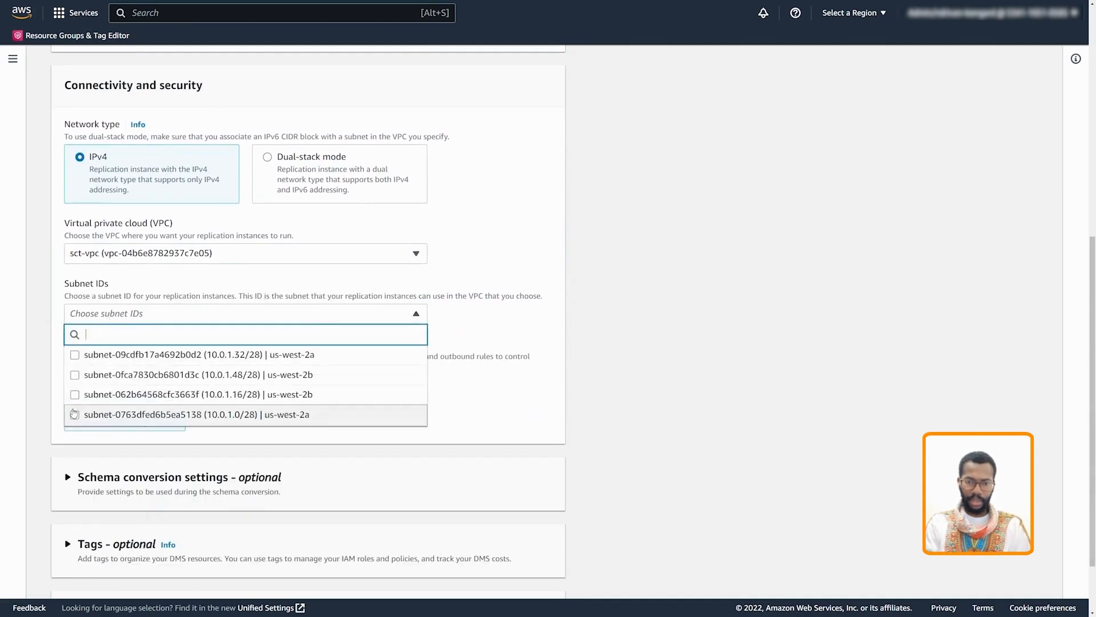
left_click(75, 414)
left_click(536, 345)
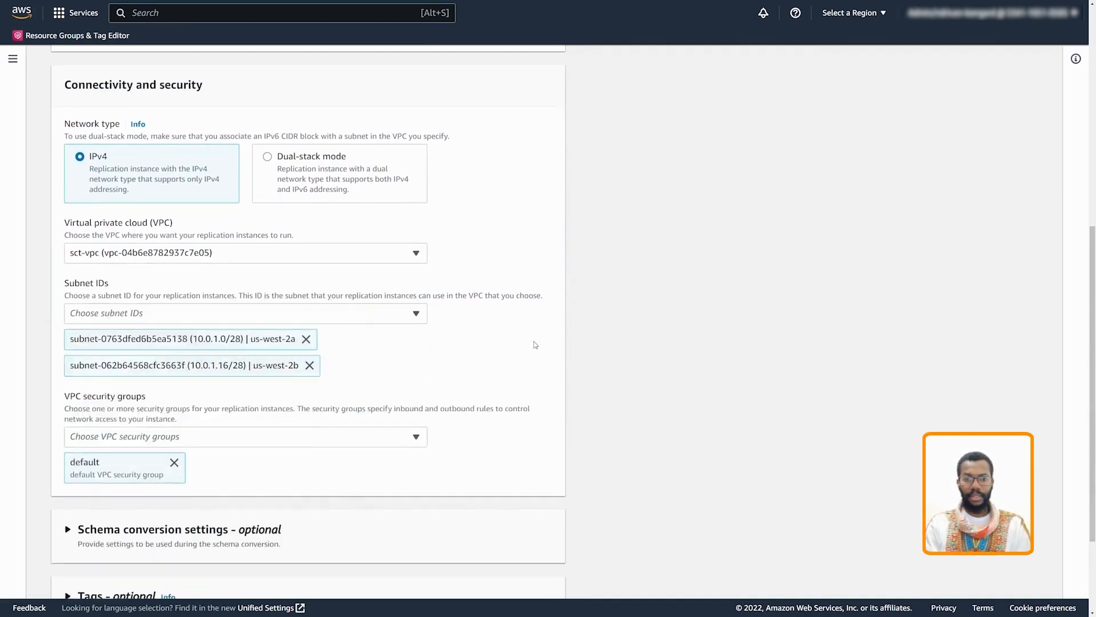
In the schema conversion settings, choose the us-west-2 sct-project-bucket as the S3 bucket for conversion metadata.
scroll(536, 345, "down", 3)
left_click(68, 397)
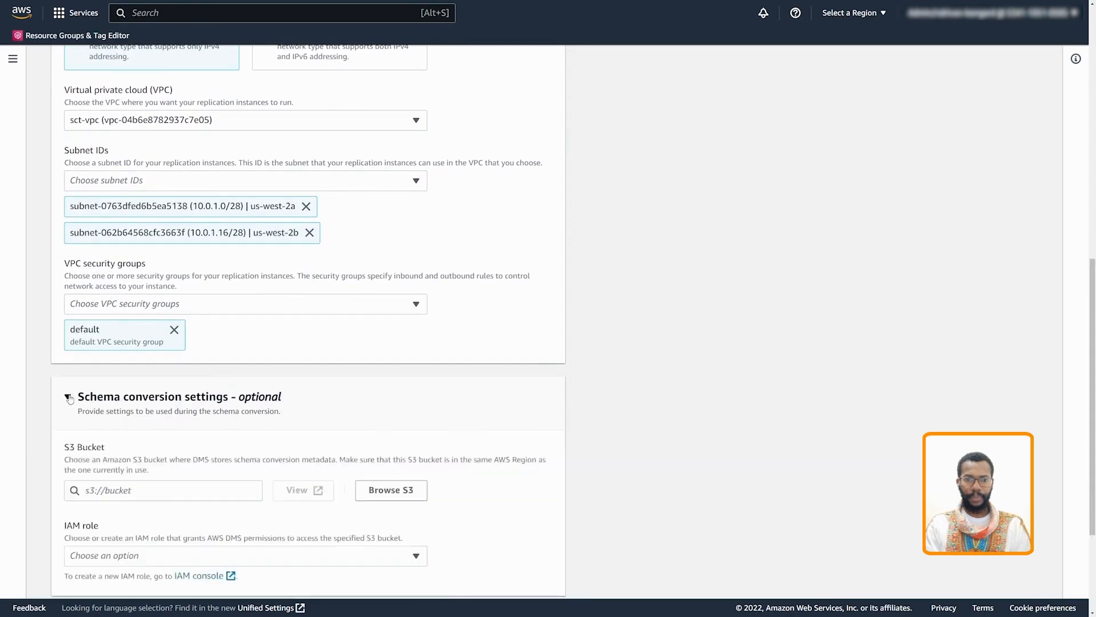
scroll(235, 328, "down", 3)
left_click(389, 364)
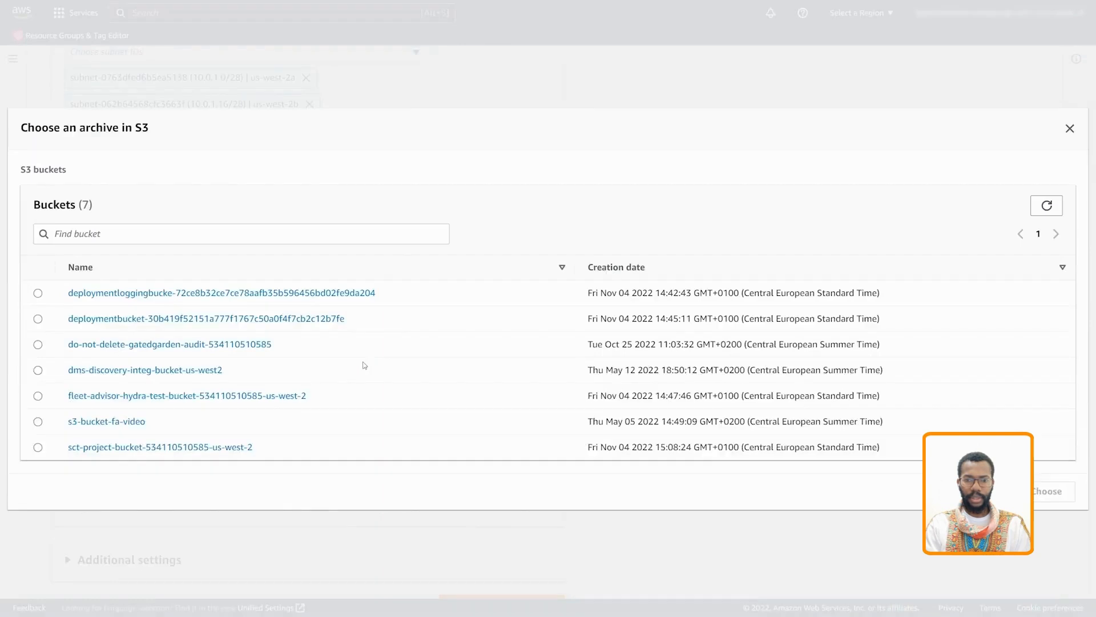
left_click(37, 447)
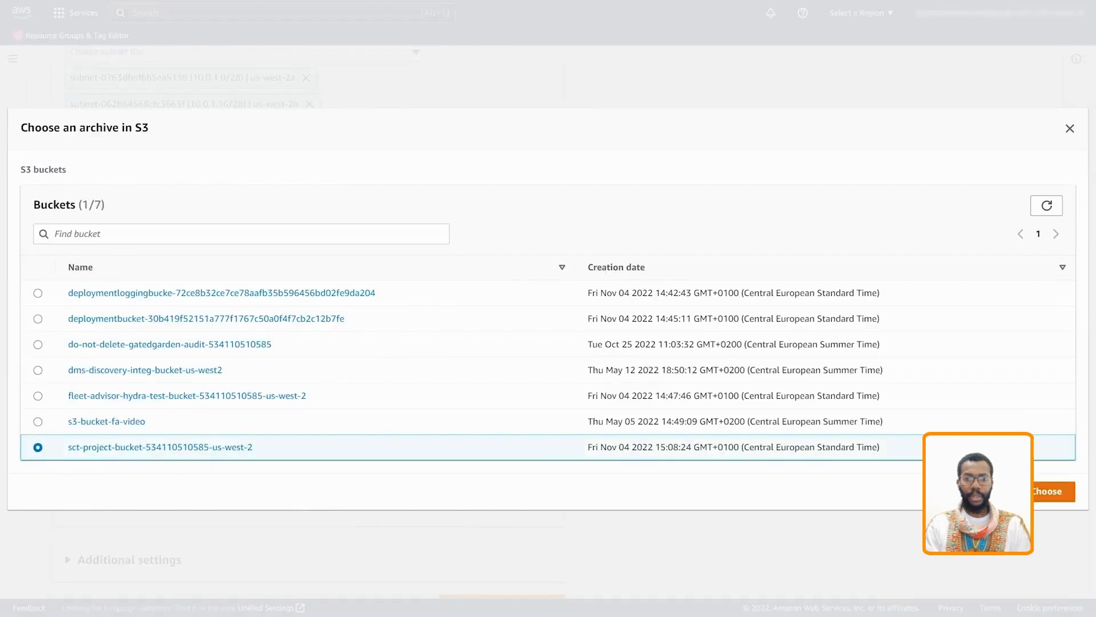
left_click(1037, 495)
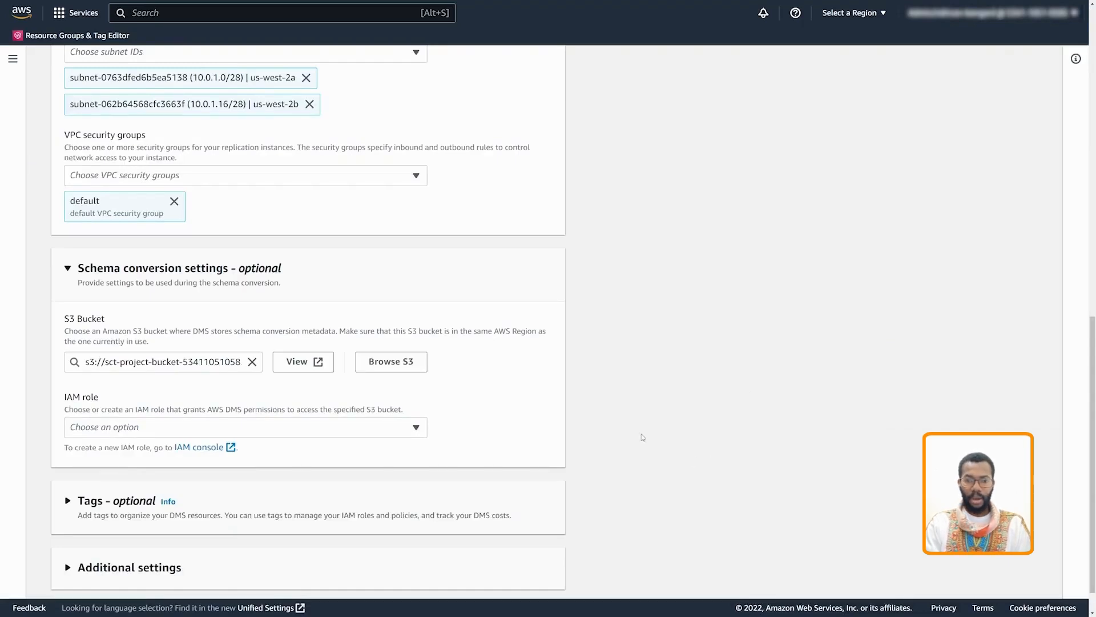
Assign the IAM role sct-s3-role for S3 access and create the instance profile.
left_click(392, 438)
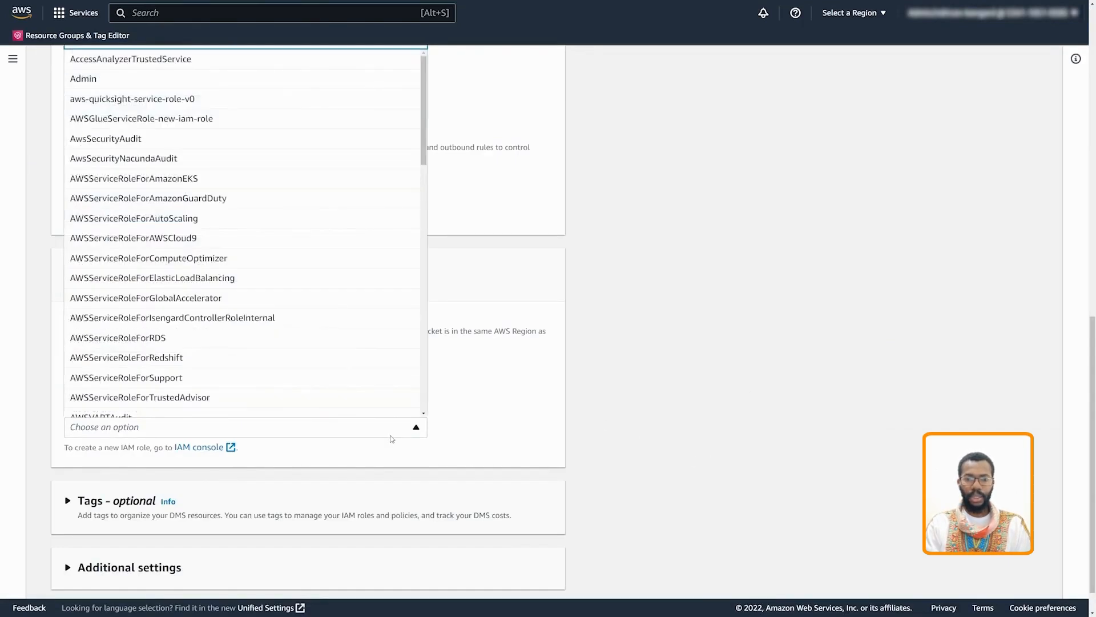
type("sct")
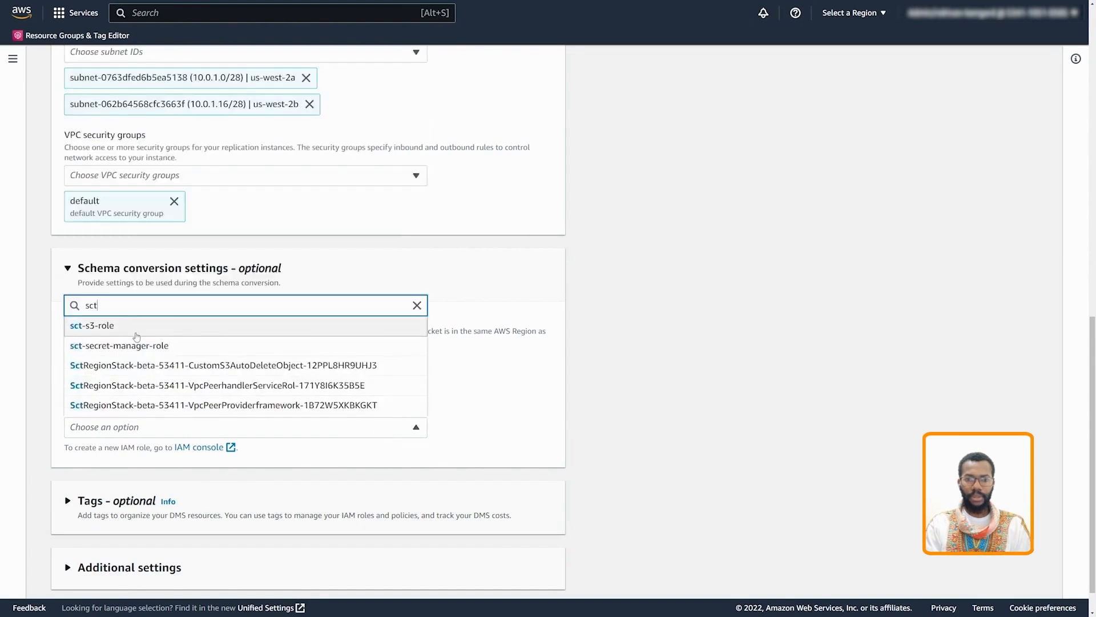
left_click(137, 330)
scroll(492, 394, "down", 2)
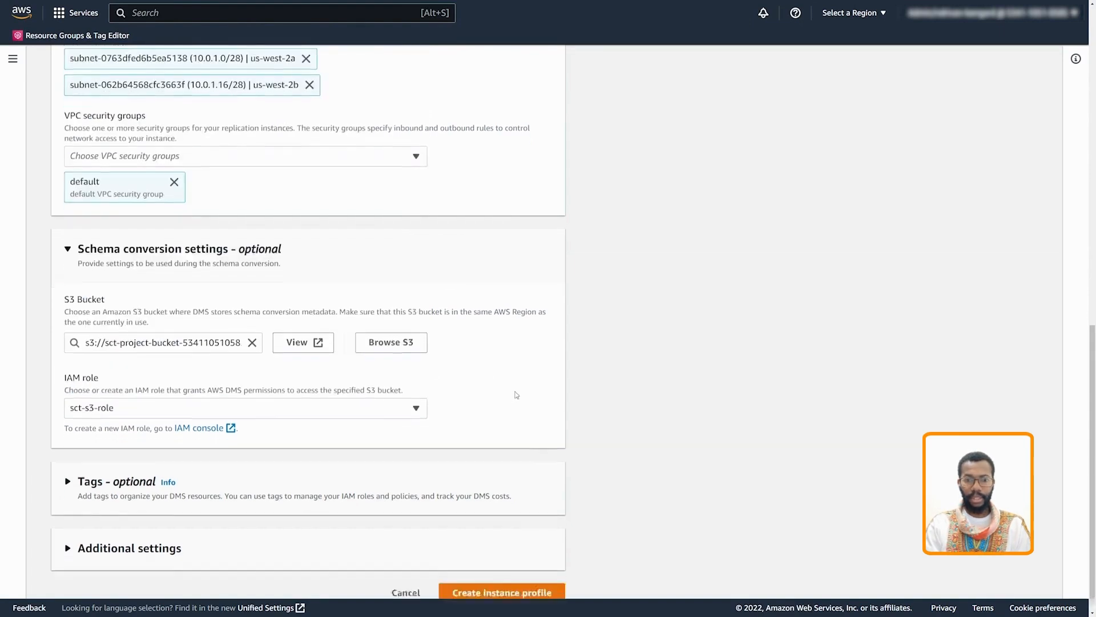
left_click(516, 575)
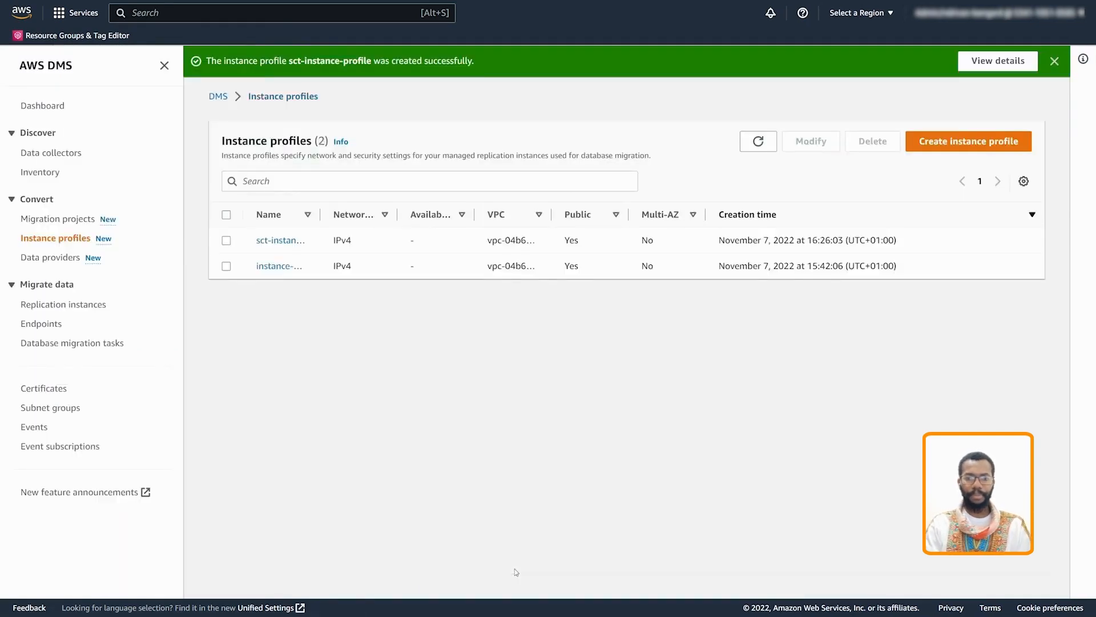
Start a new data provider from the RDS database sct-source-sqlserver-ex and name it sct-source-sqlserver-ex.
left_click(53, 257)
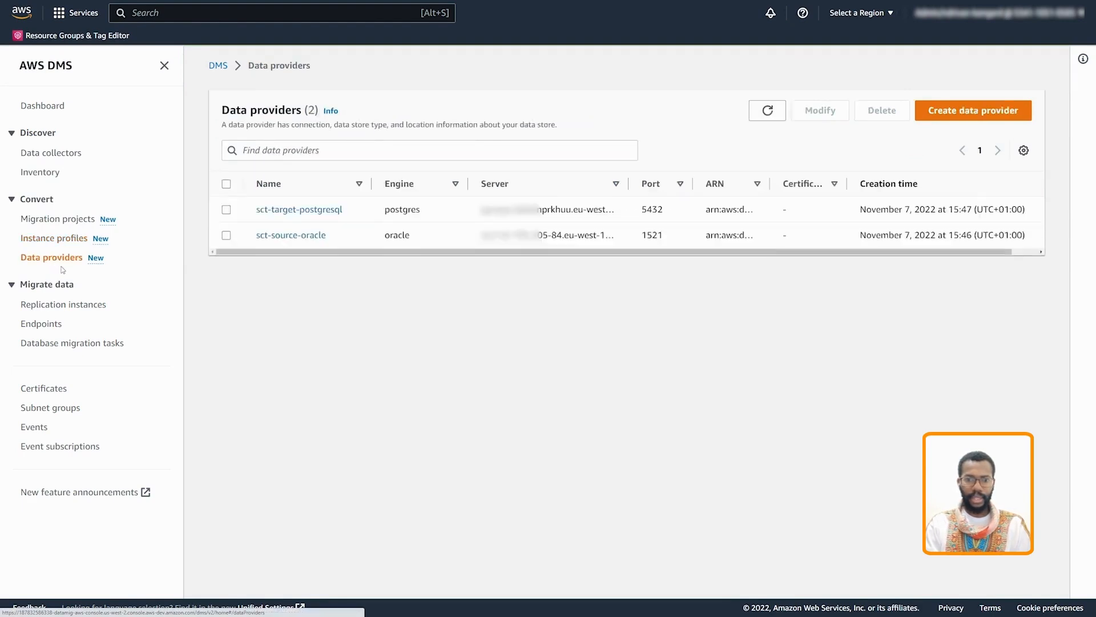
left_click(951, 113)
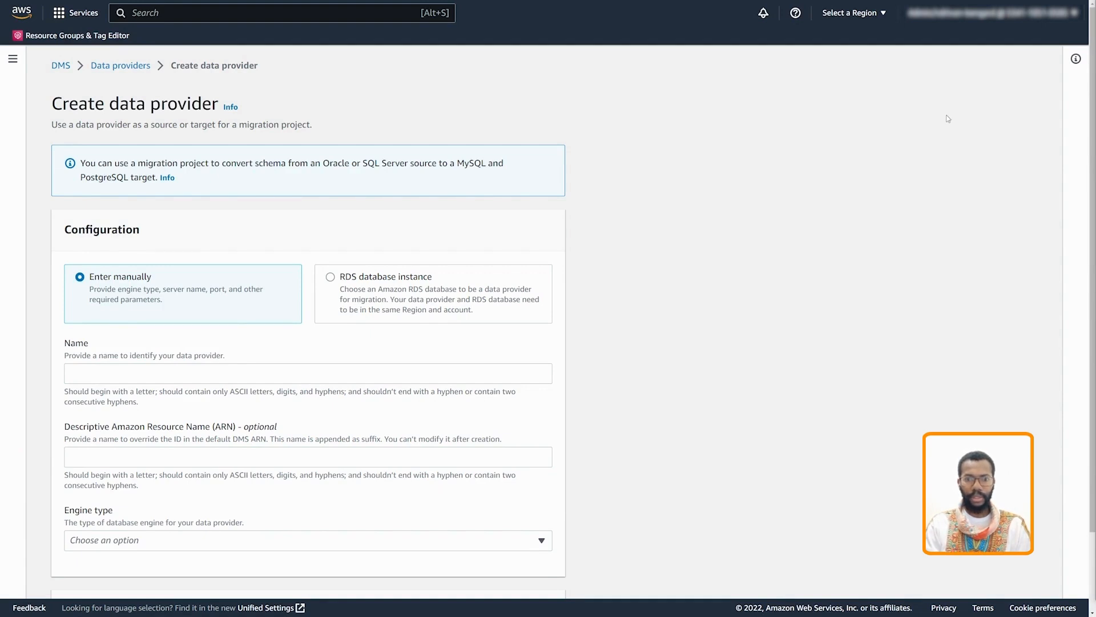
left_click(402, 278)
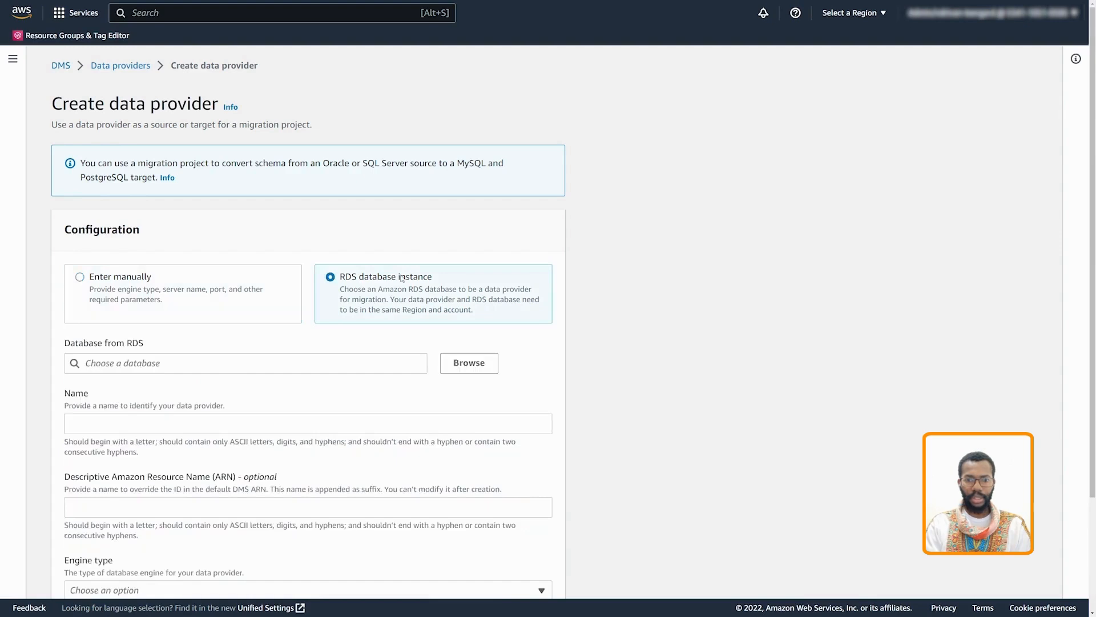
left_click(468, 363)
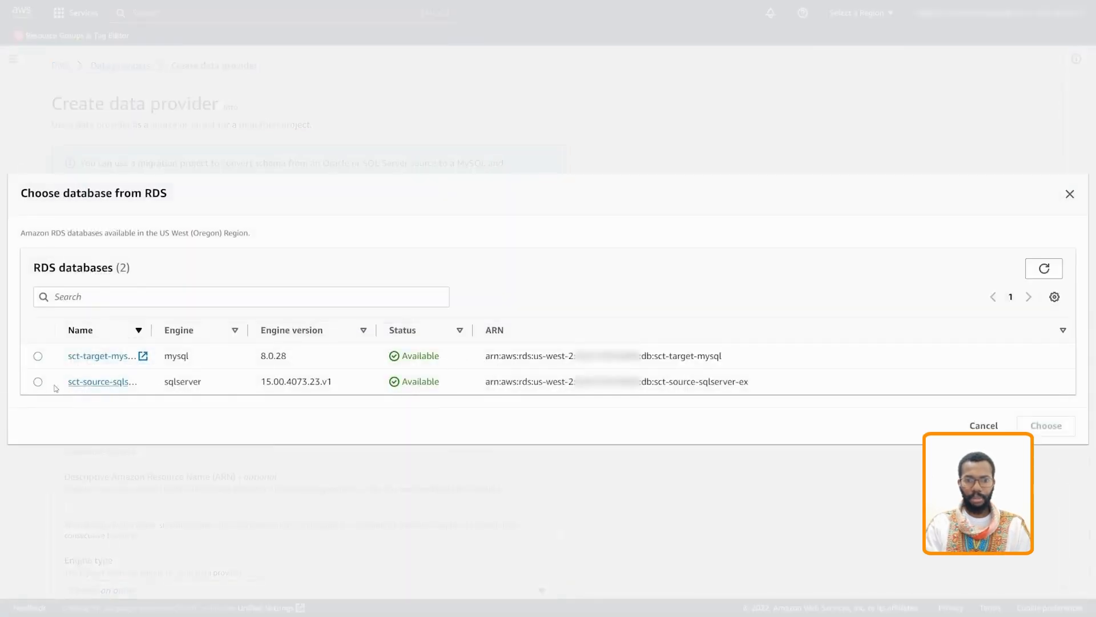
left_click(37, 383)
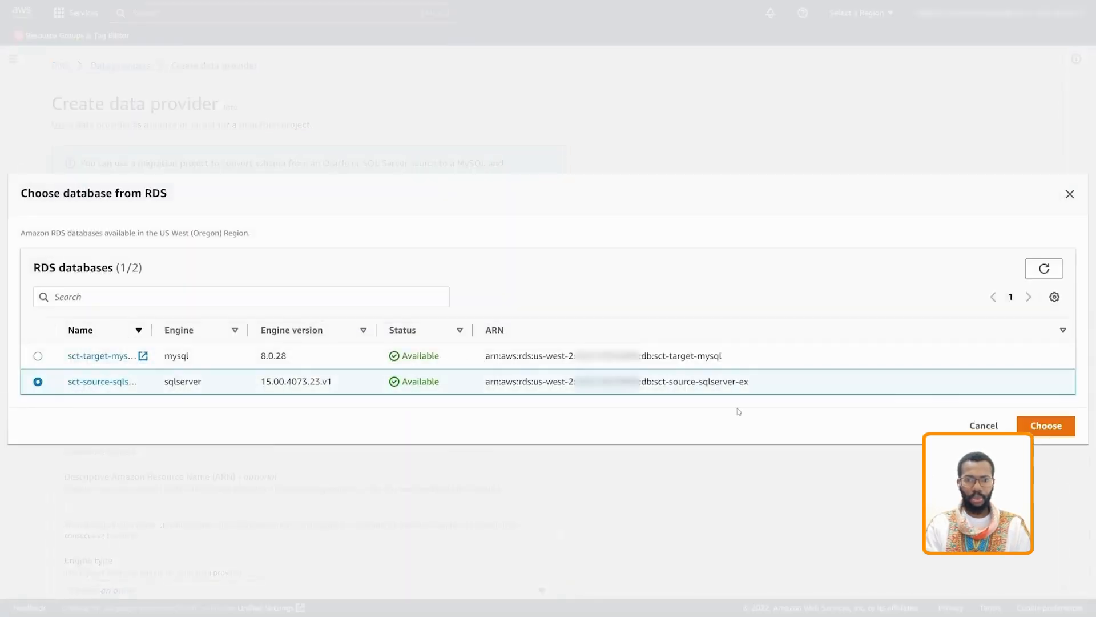
left_click(1047, 426)
left_click(309, 426)
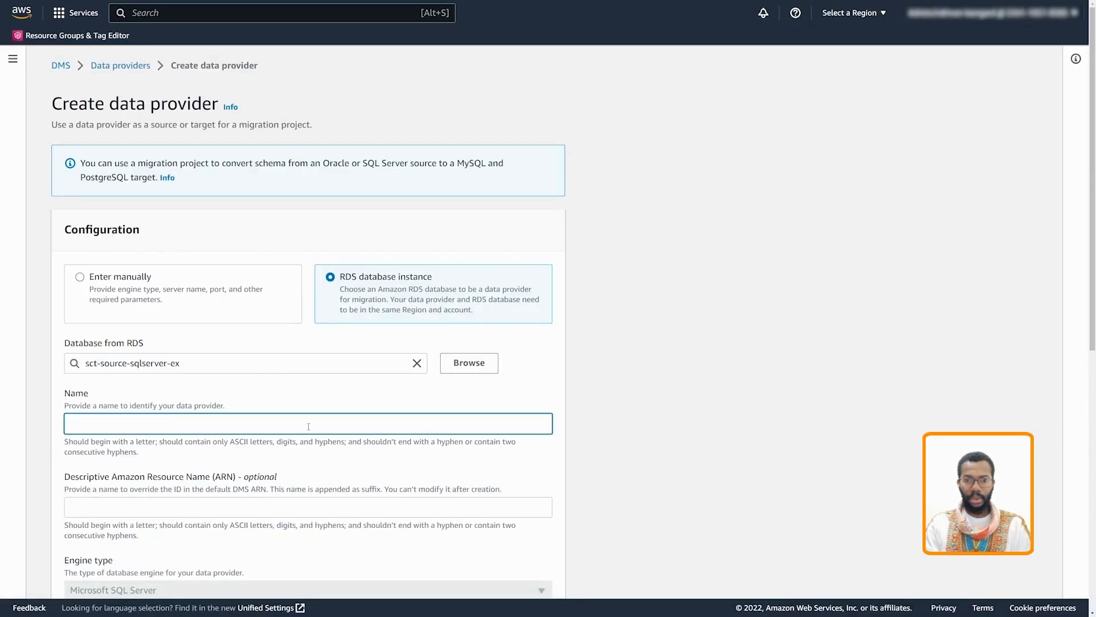
type("sct-source-sqlserver-ex")
Set the SQL Server provider's database name to master and its SSL mode to none, and create the data provider.
scroll(687, 431, "down", 4)
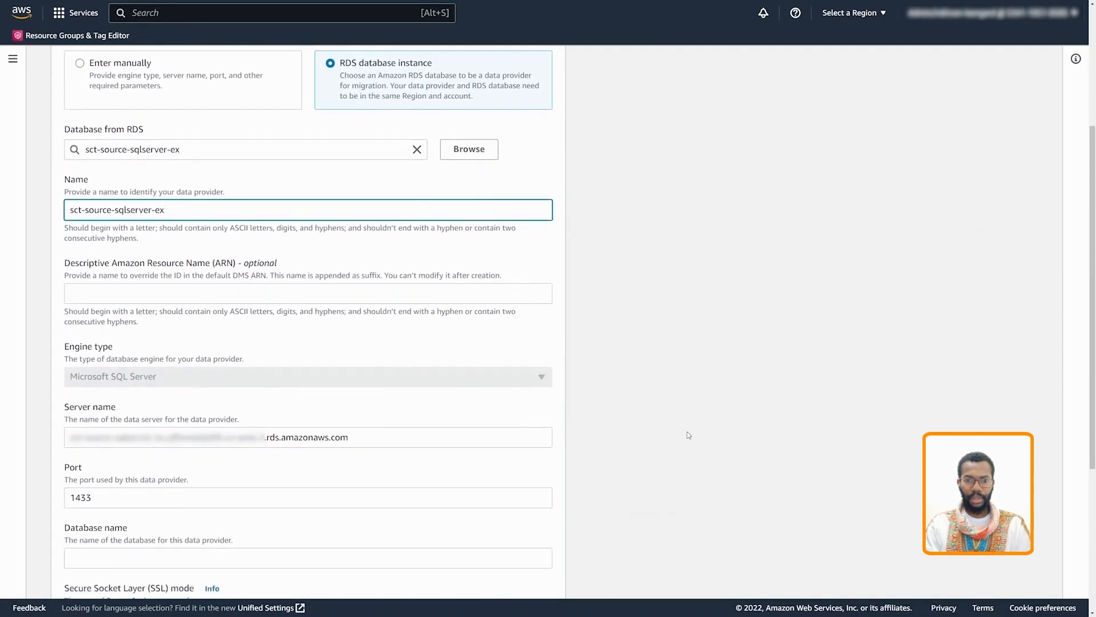
scroll(686, 435, "down", 3)
left_click(360, 431)
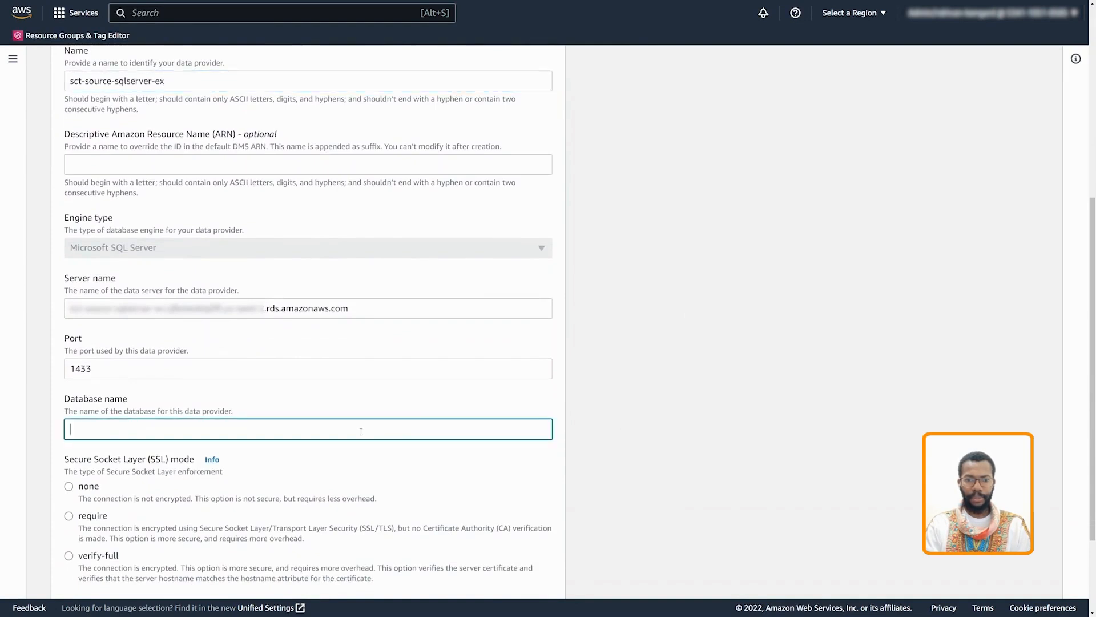
type("master")
left_click(69, 487)
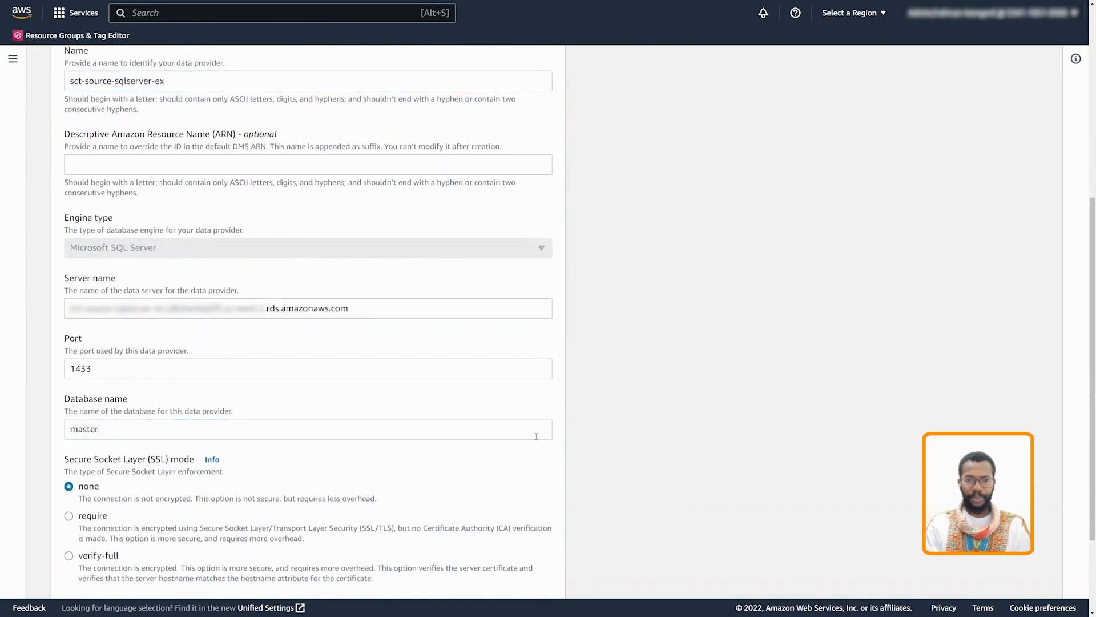
scroll(550, 443, "down", 3)
left_click(532, 575)
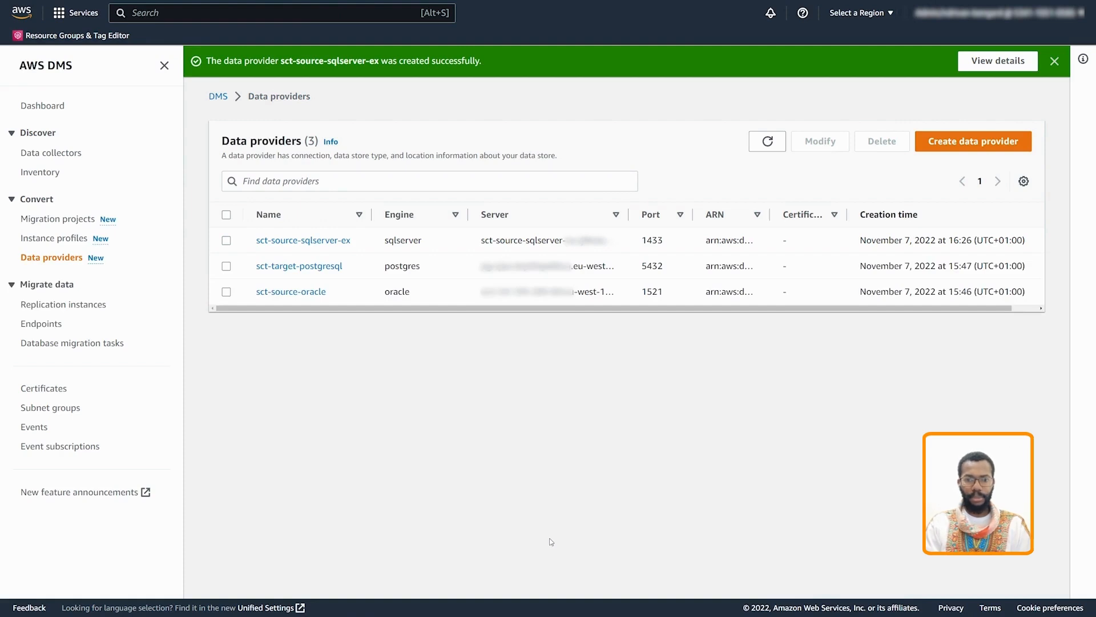
Start another data provider from the RDS database sct-target-mysql and name it sct-target-mysql.
left_click(969, 147)
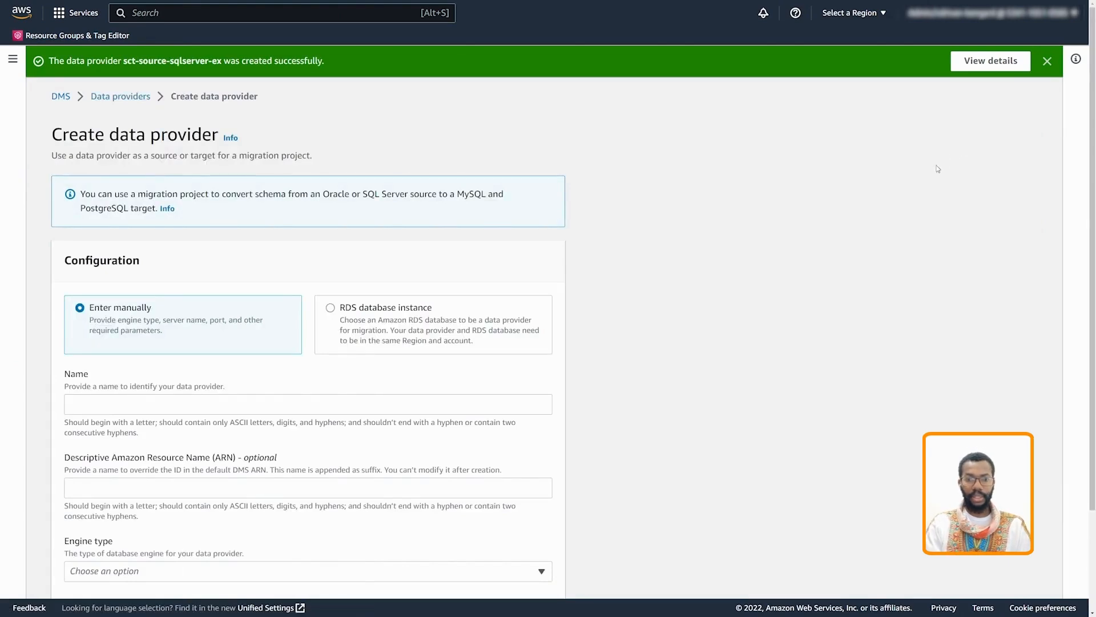
left_click(370, 309)
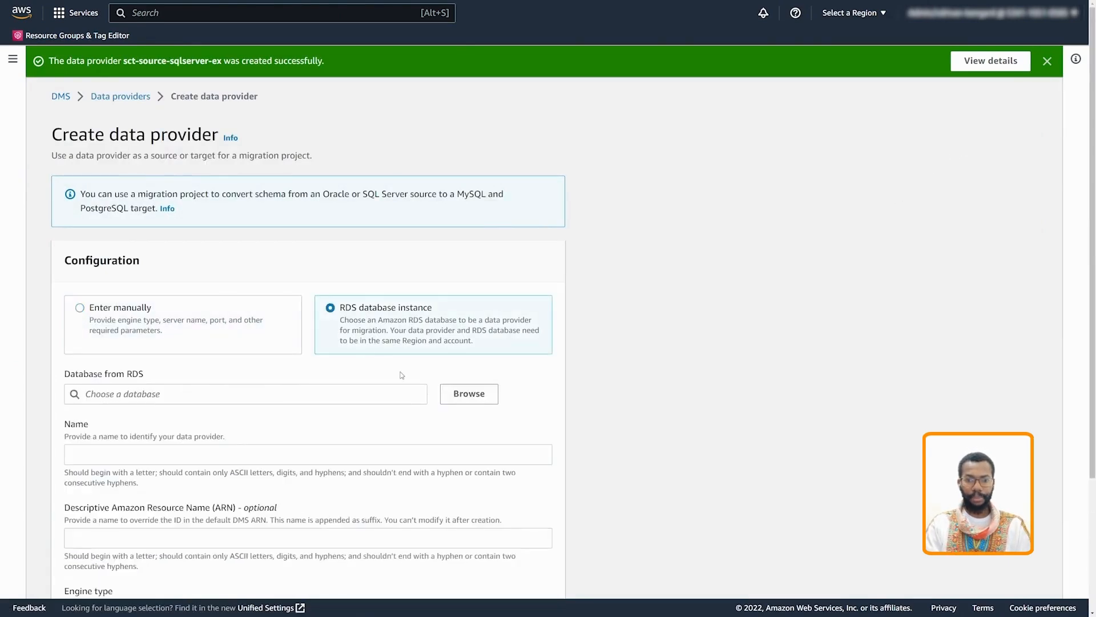
left_click(463, 396)
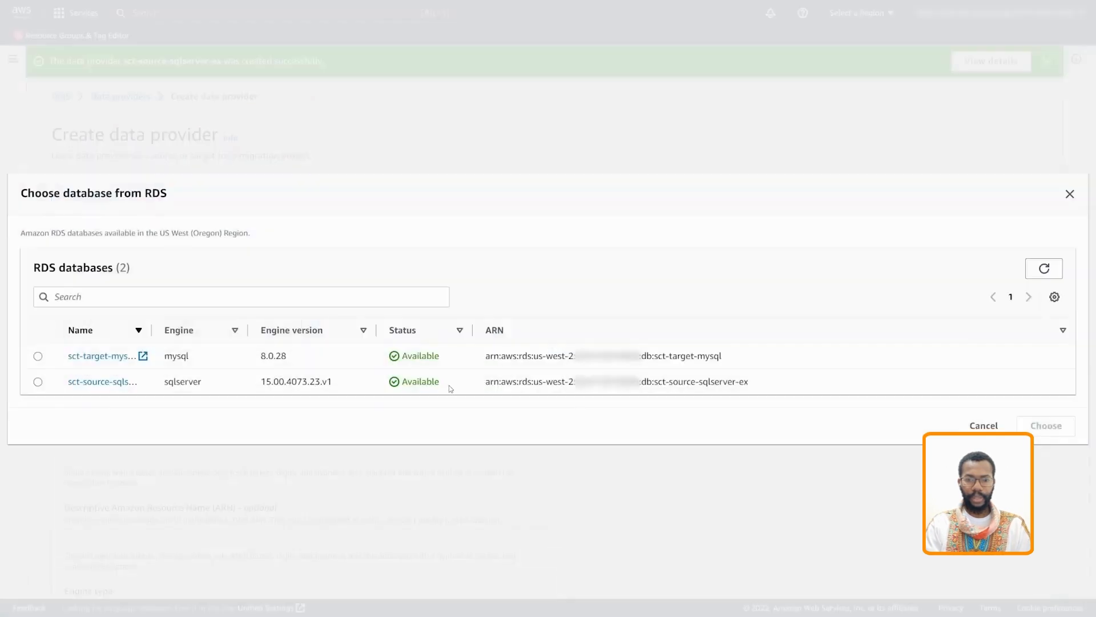
left_click(37, 357)
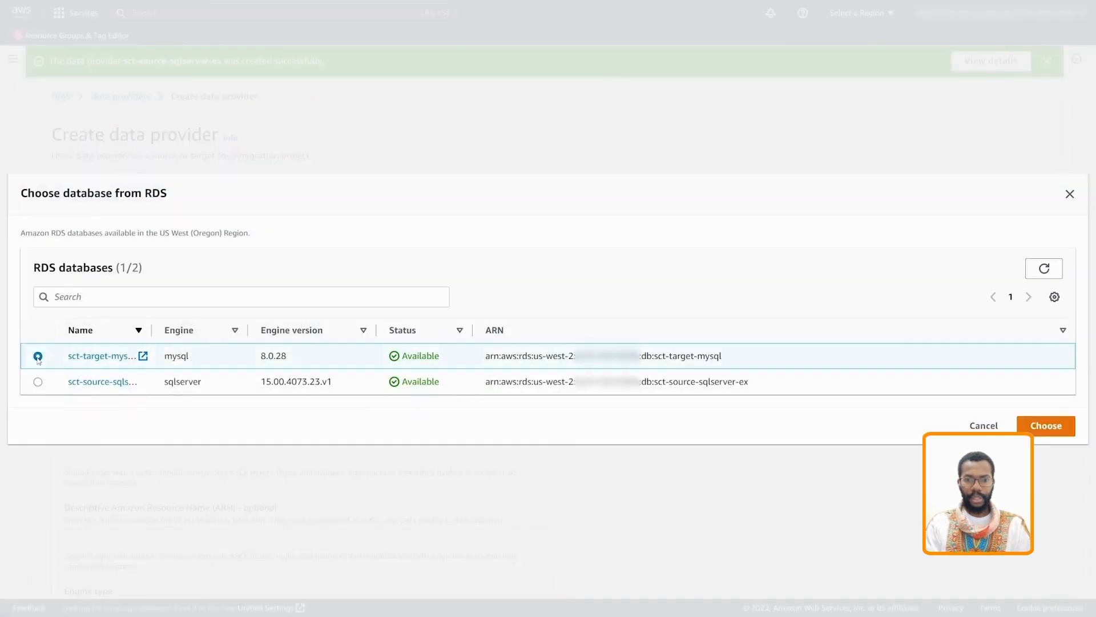
left_click(1048, 426)
left_click(302, 452)
type("sct-target-mysql")
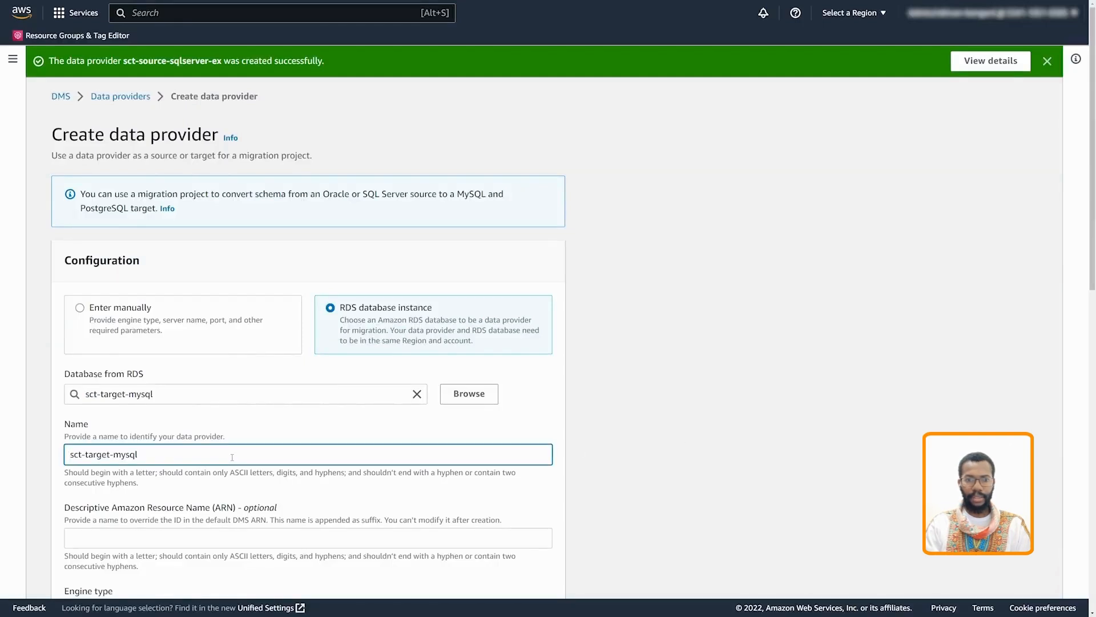
Set the MySQL provider's SSL mode to none and create the data provider.
scroll(617, 457, "down", 4)
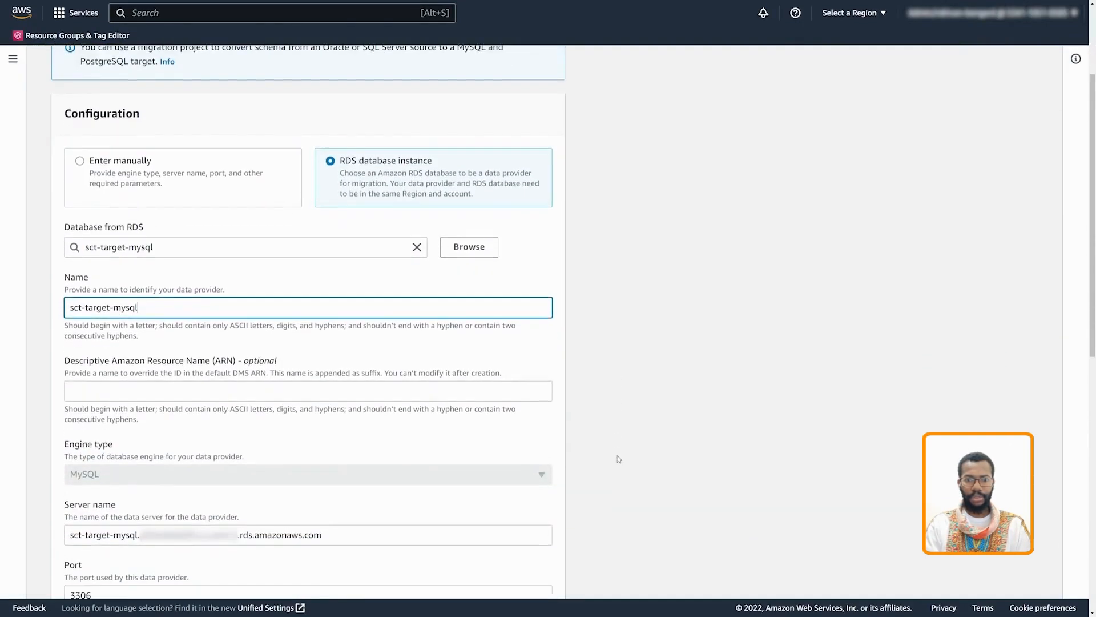
scroll(619, 459, "down", 3)
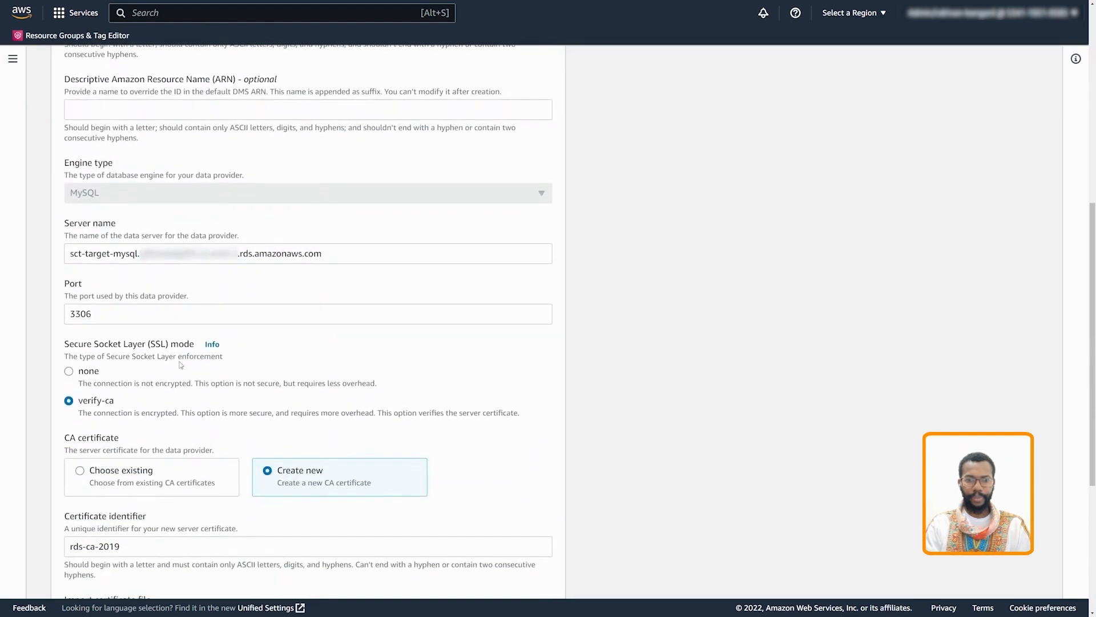
left_click(69, 370)
scroll(620, 380, "down", 1)
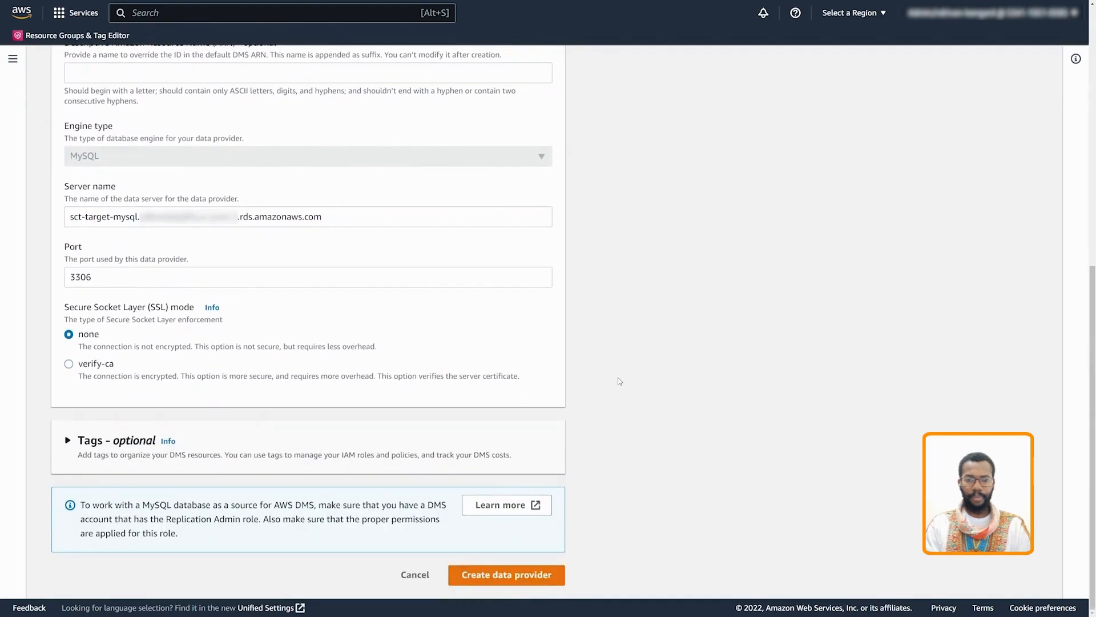
left_click(546, 577)
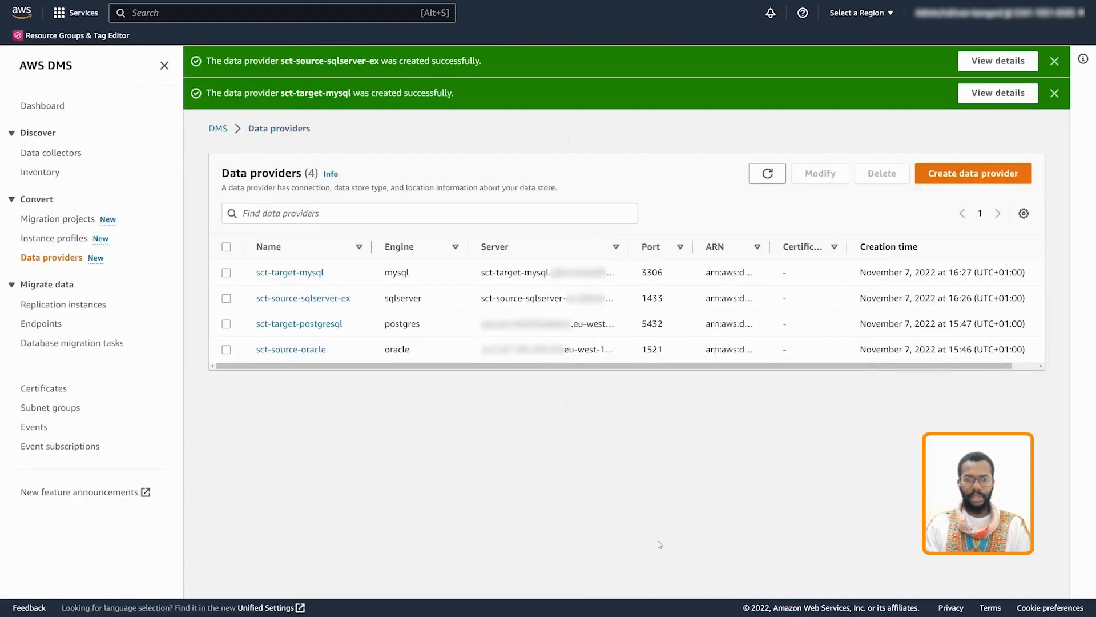
Start a new migration project named sct-migration-project and assign it the instance profile sct-instance-profile.
left_click(79, 219)
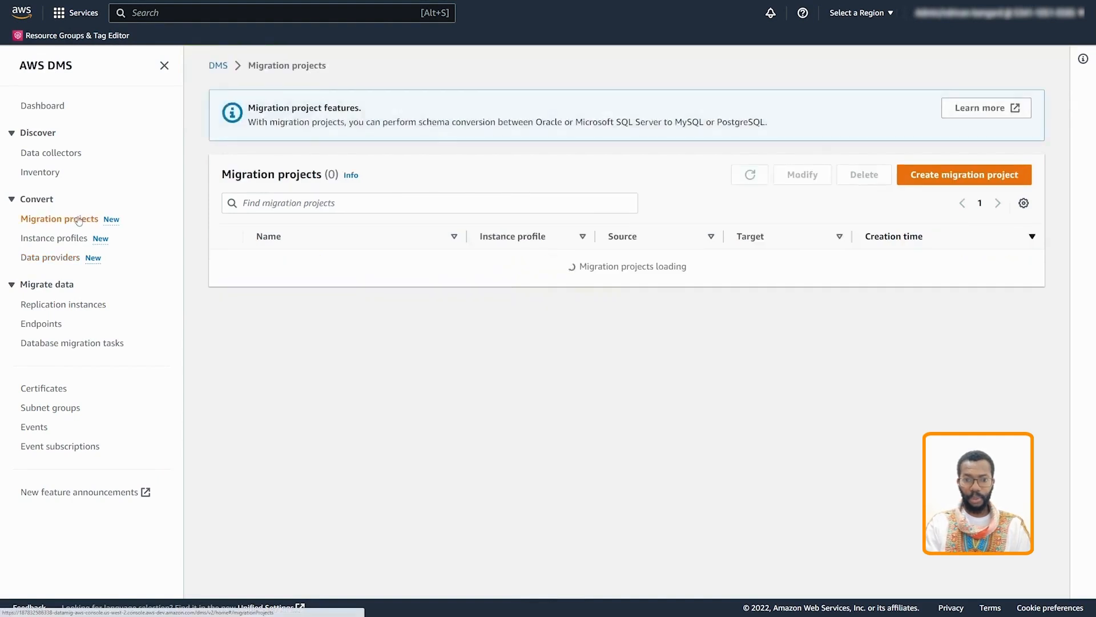
left_click(622, 312)
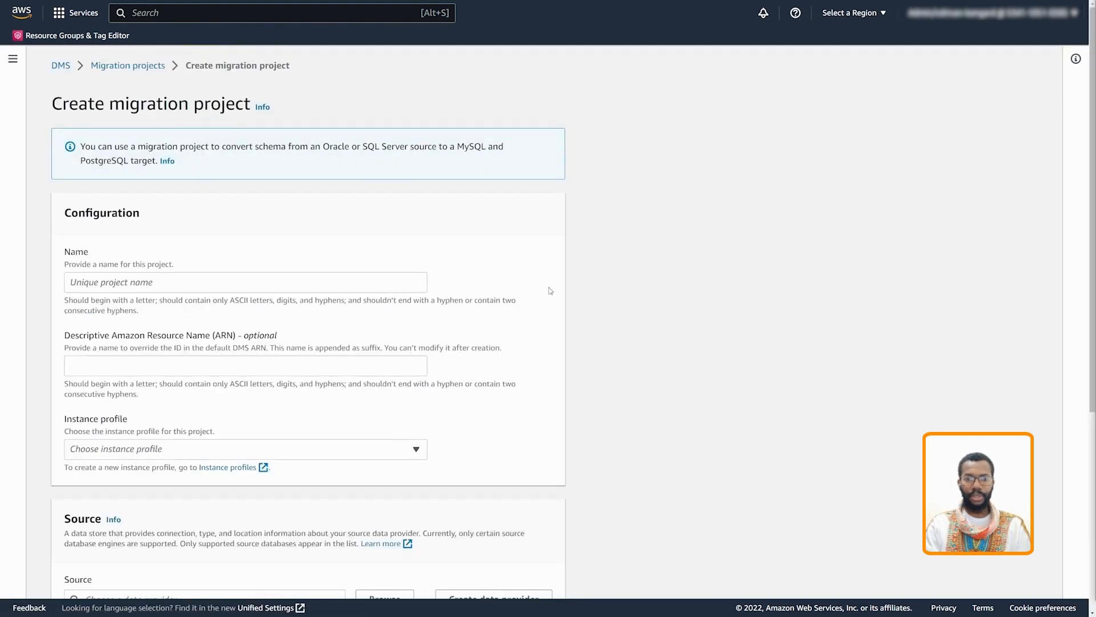
left_click(100, 281)
type("sct-migration-project")
left_click(559, 332)
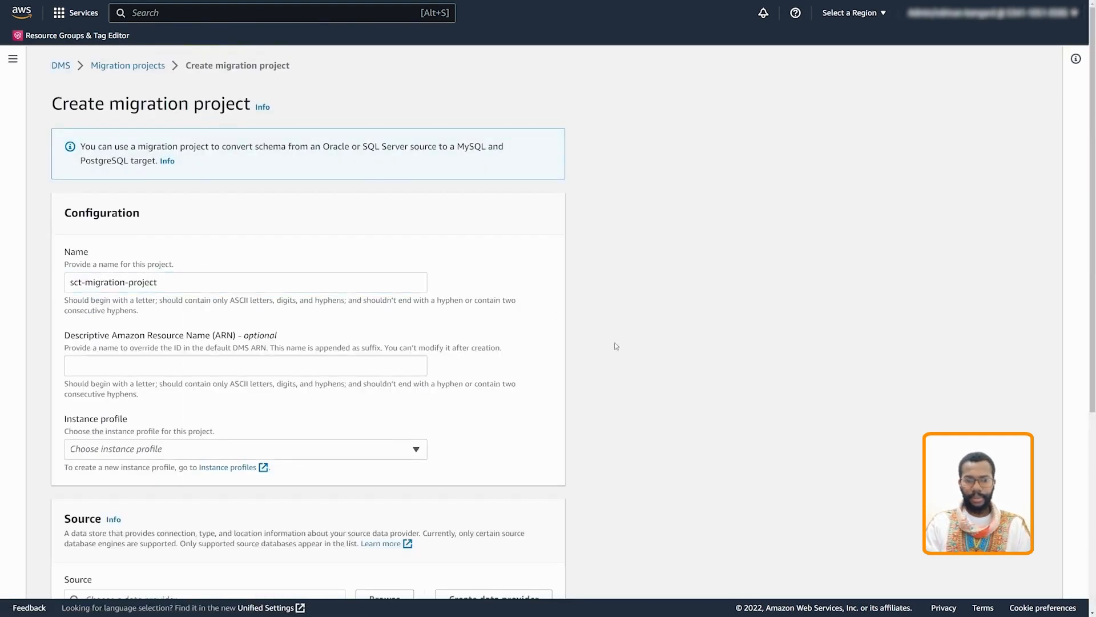
scroll(559, 331, "down", 2)
left_click(417, 364)
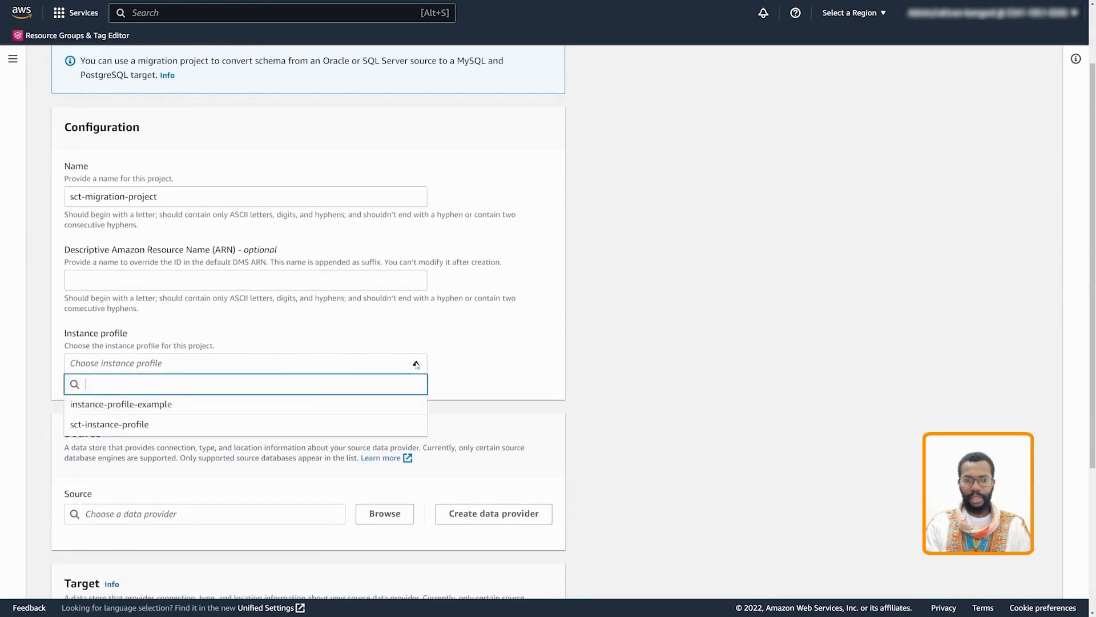
left_click(280, 425)
Choose sct-source-sqlserver-ex as the migration project's source data provider.
scroll(657, 338, "down", 4)
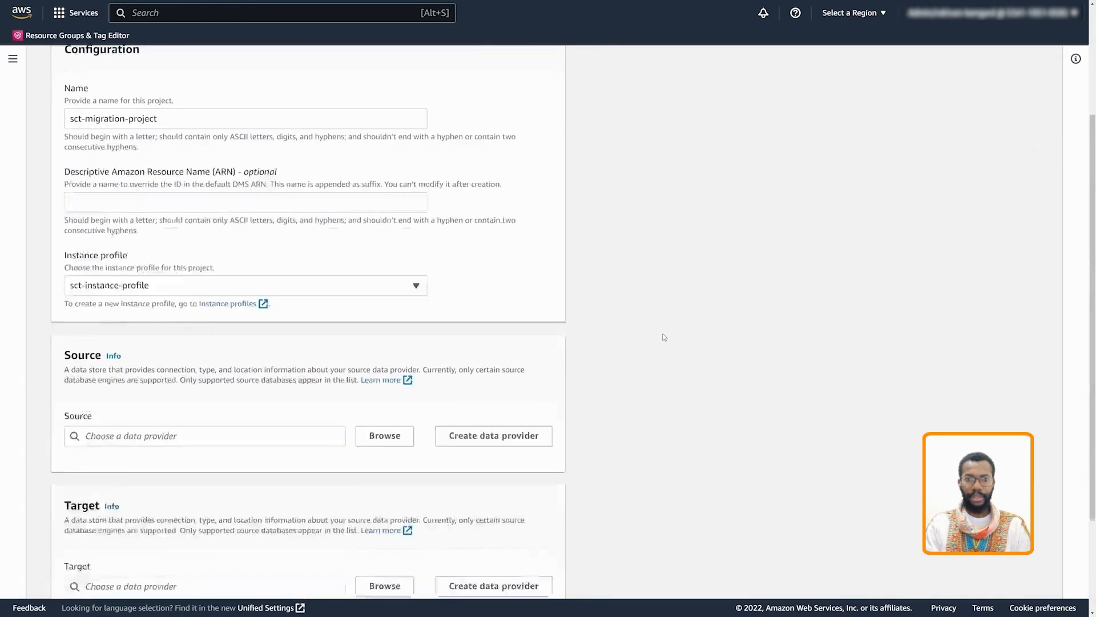
left_click(385, 301)
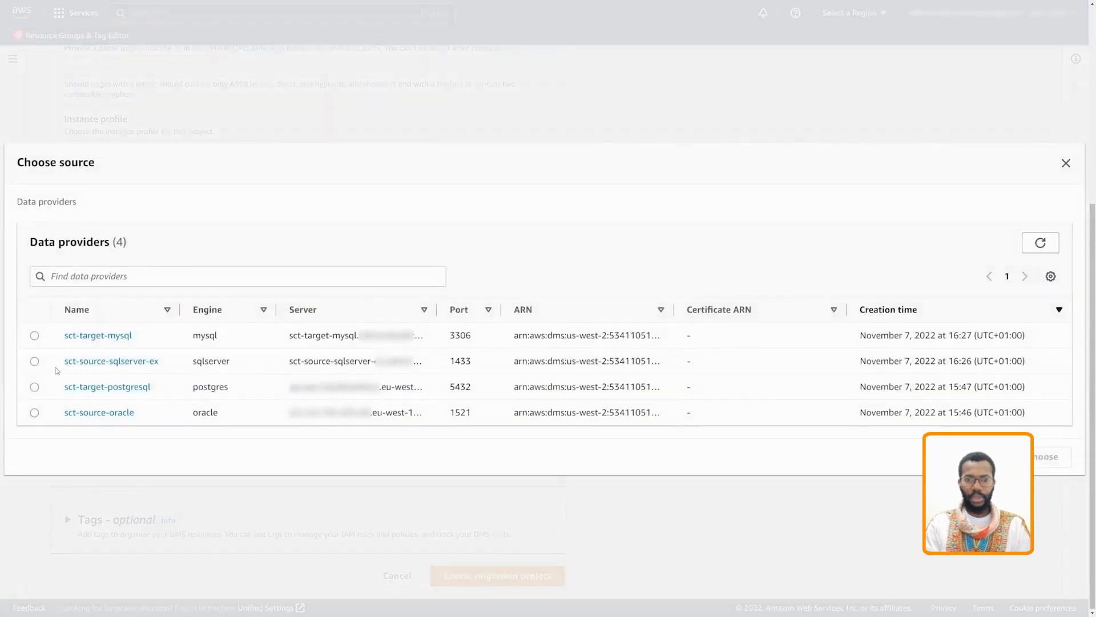
left_click(35, 361)
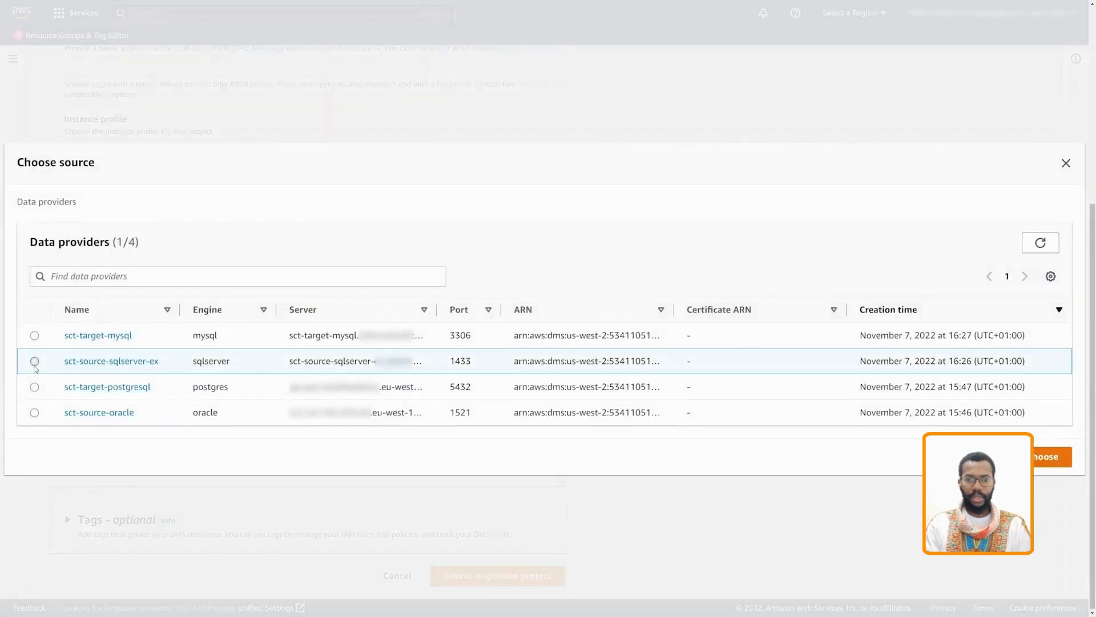
left_click(1042, 460)
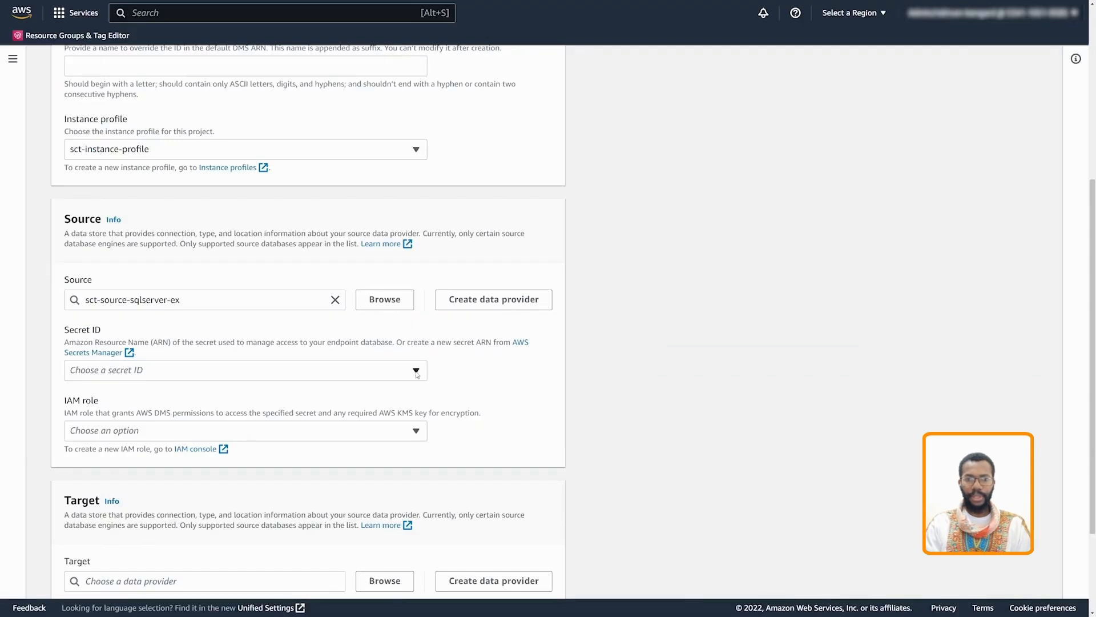
Set the source's secret ID to sct-source-sqlserver-ex and its IAM role to sct-secret-manager-role.
left_click(418, 371)
left_click(128, 415)
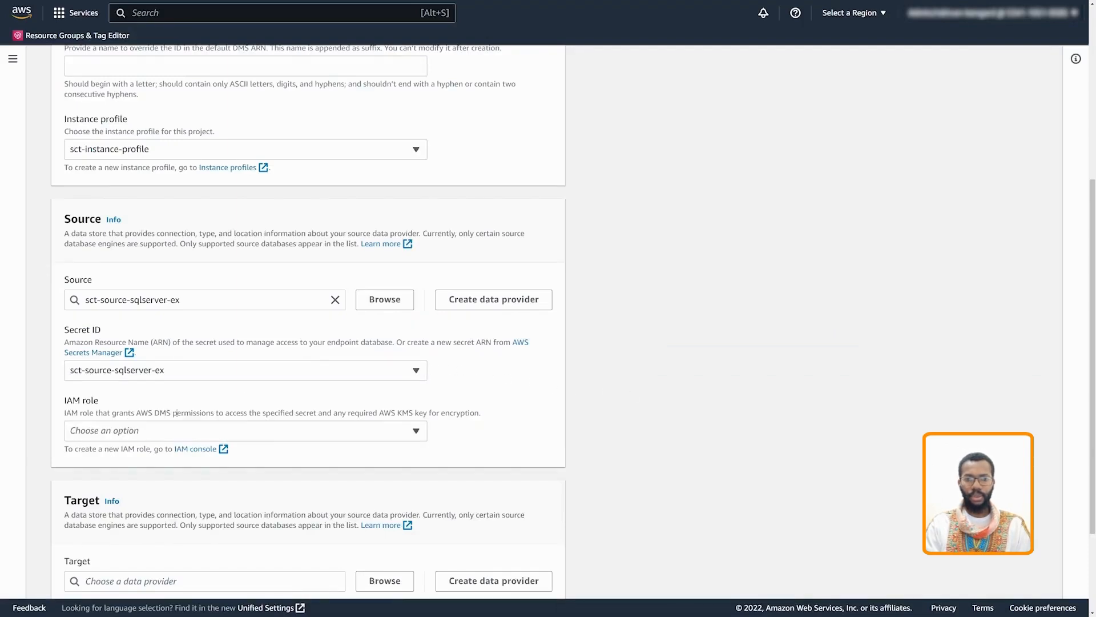
left_click(415, 430)
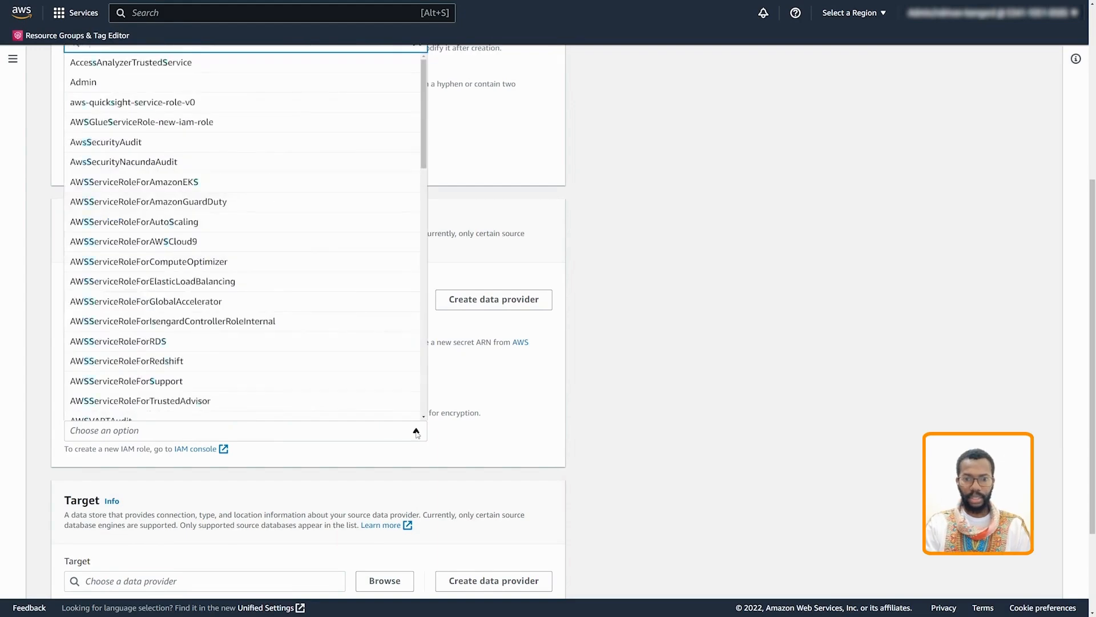
type("sct")
left_click(121, 354)
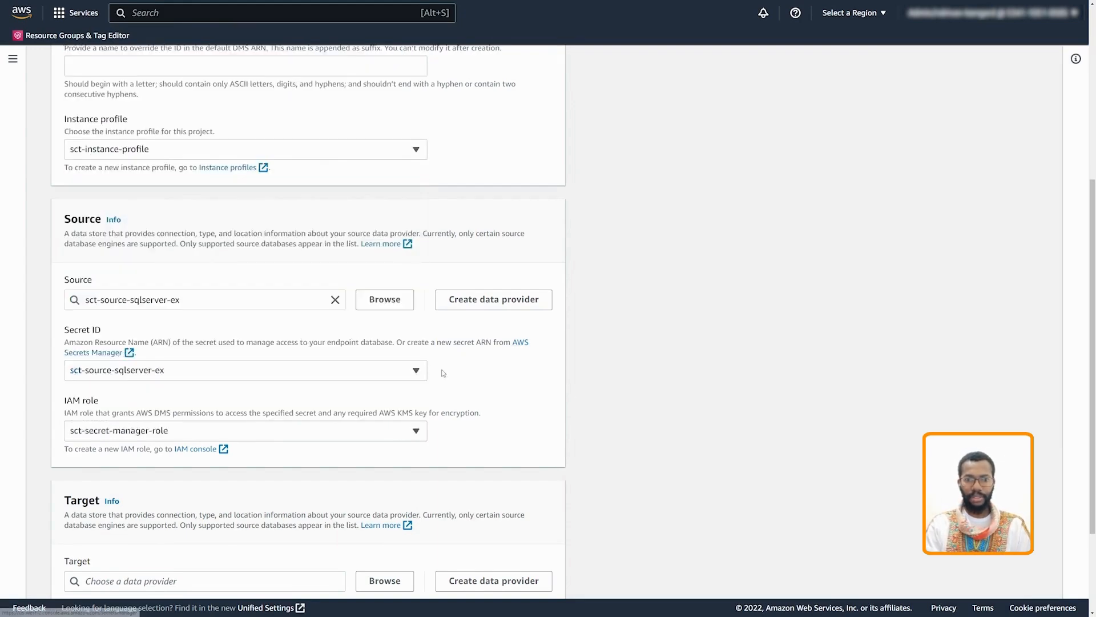
Choose sct-target-mysql as the migration project's target data provider.
scroll(579, 393, "down", 3)
left_click(376, 454)
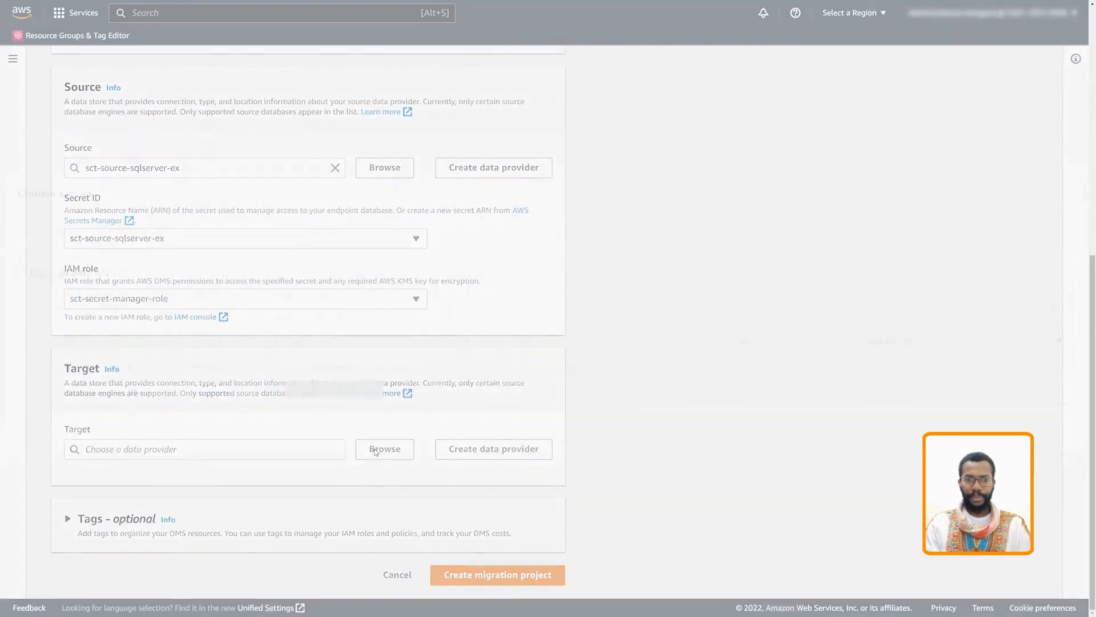
left_click(34, 361)
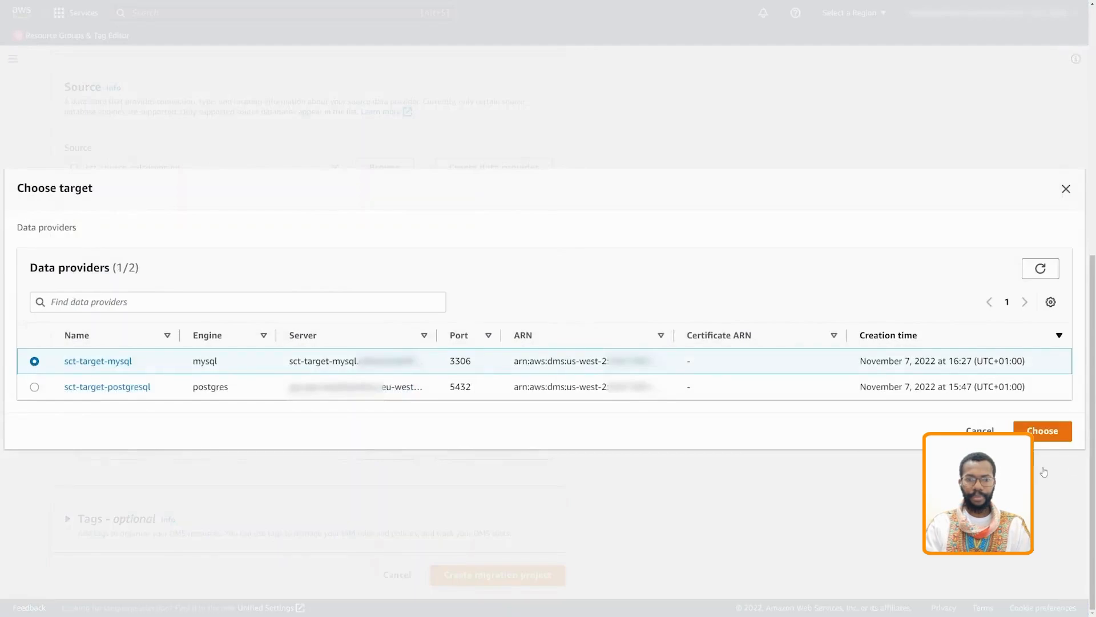
left_click(1048, 432)
Set the target's secret ID to sct-target-mysql and its IAM role to sct-secret-manager-role.
scroll(289, 421, "down", 3)
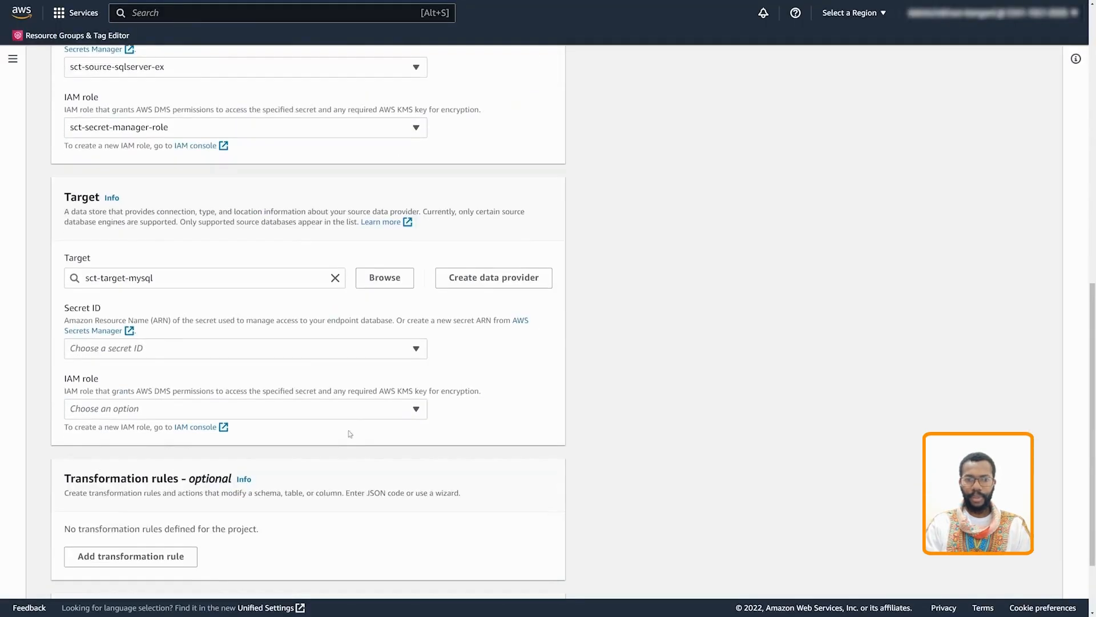
left_click(295, 354)
left_click(137, 409)
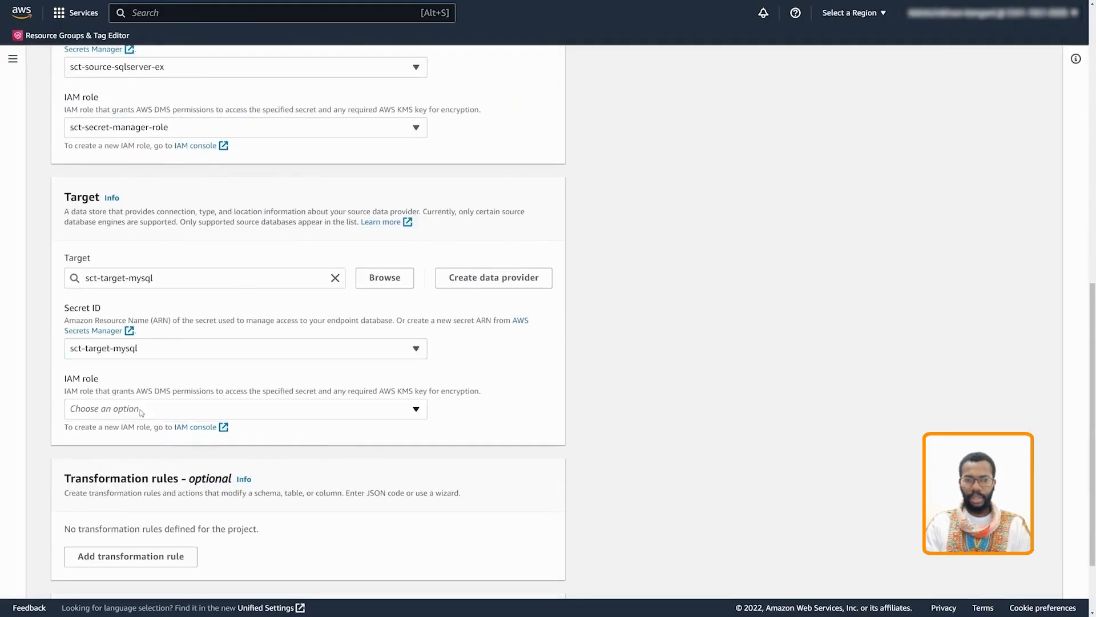
left_click(137, 407)
type("sct")
left_click(135, 338)
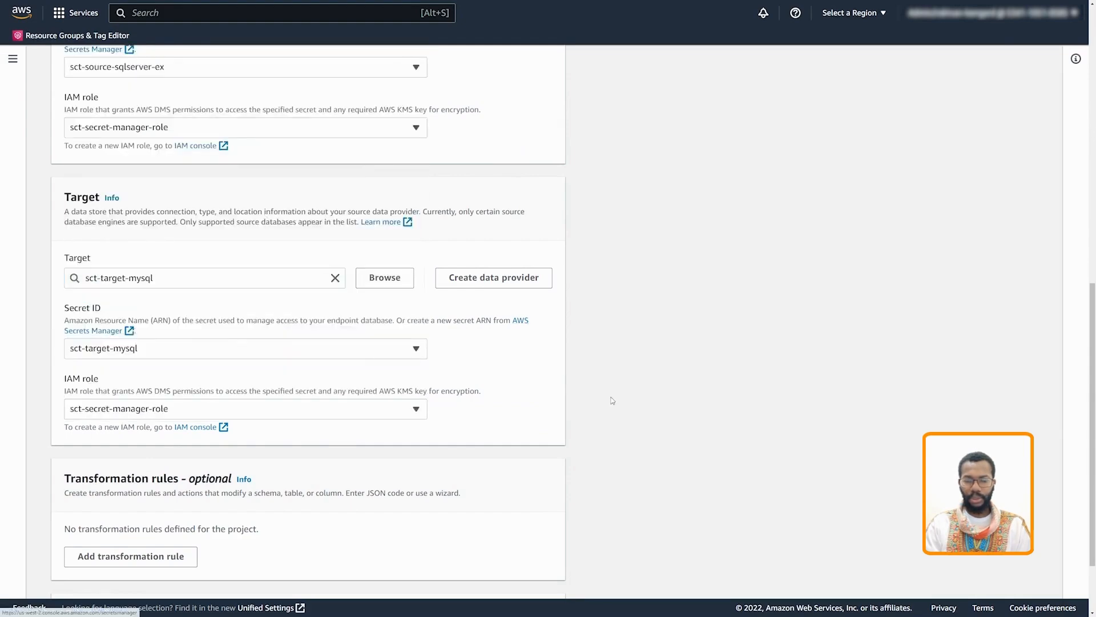
Add a transformation rule that adds the suffix _converted to all tables, and create the migration project.
scroll(192, 346, "down", 2)
left_click(119, 463)
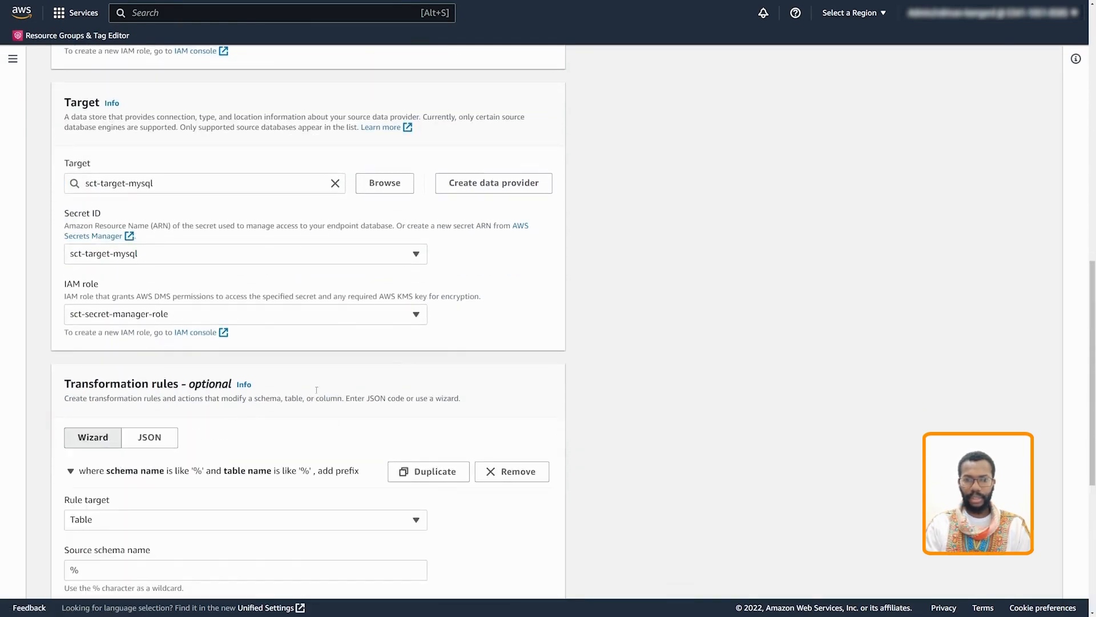
scroll(570, 382, "down", 3)
scroll(573, 386, "down", 2)
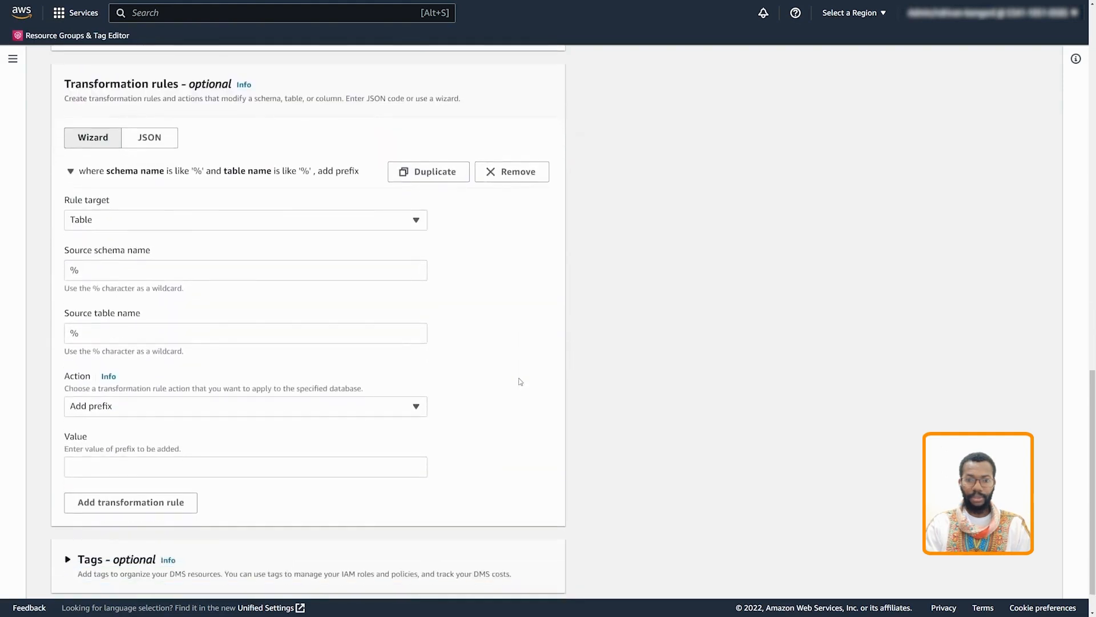
left_click(415, 412)
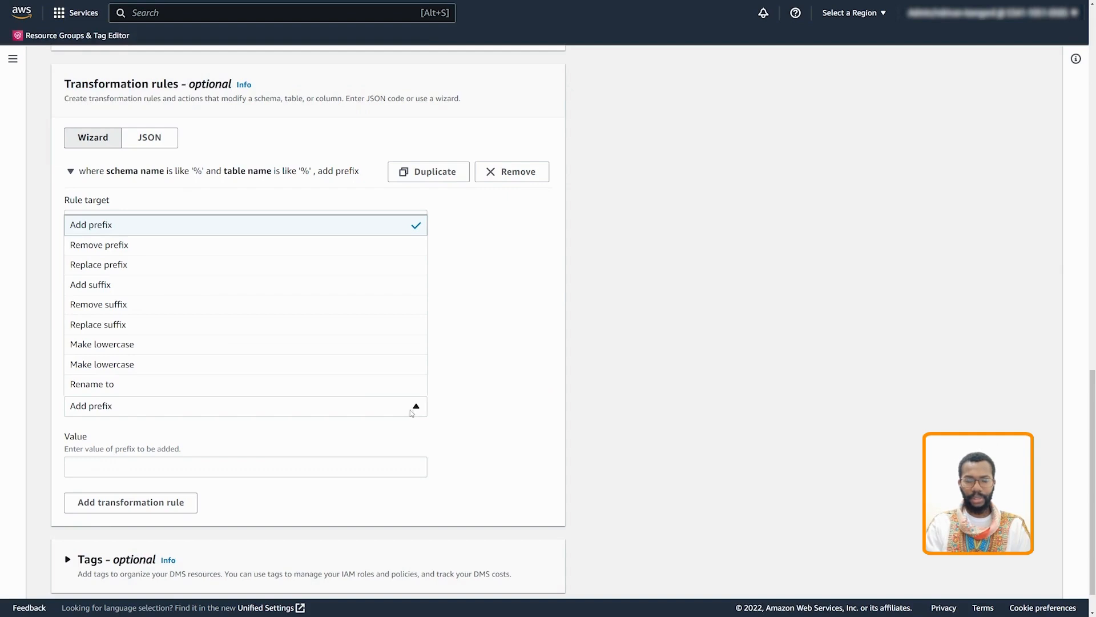
left_click(179, 294)
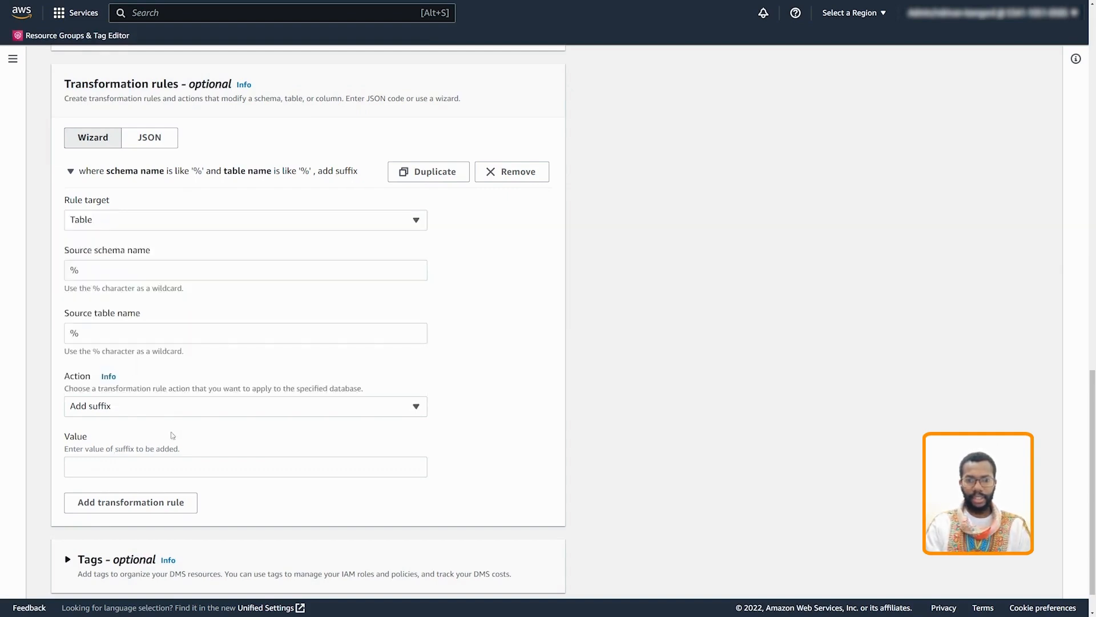
left_click(167, 470)
type("_converted")
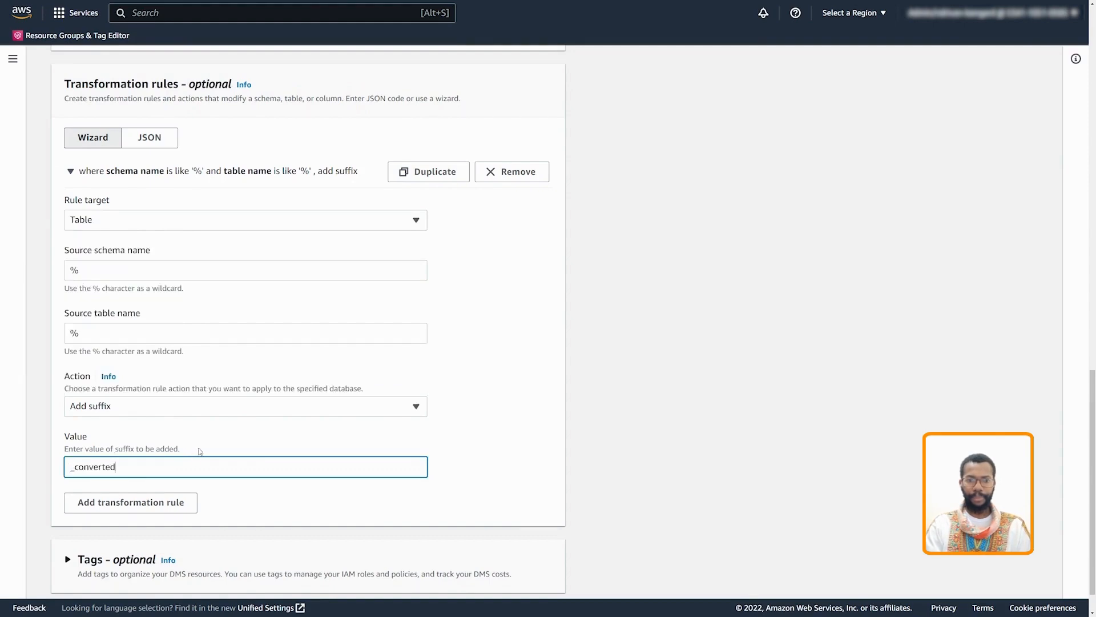
scroll(199, 451, "down", 1)
left_click(514, 576)
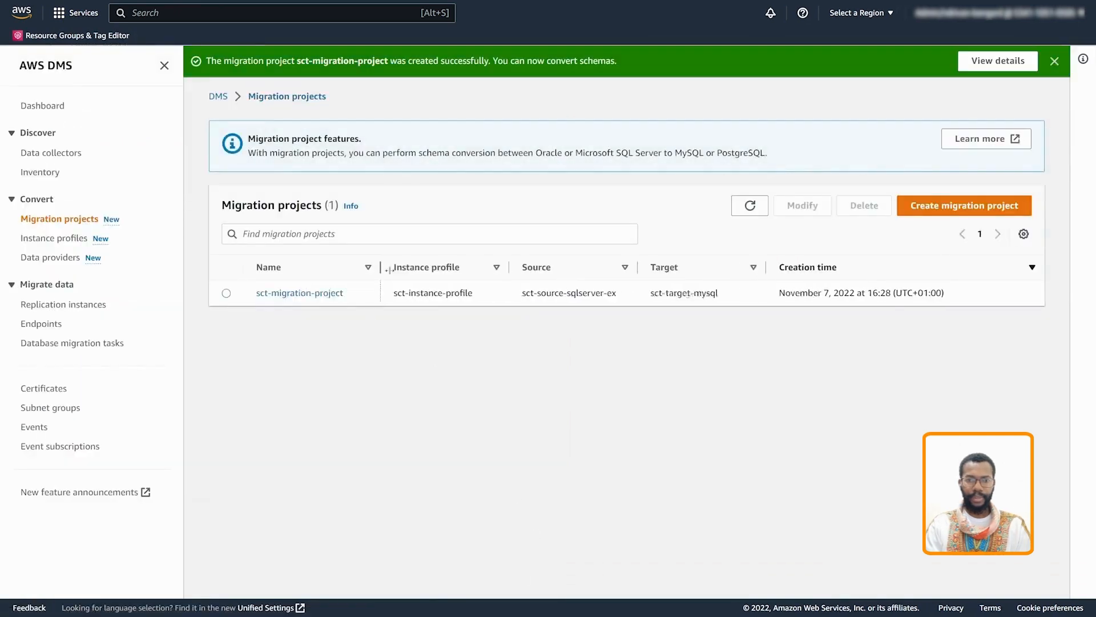
Open sct-migration-project and launch its schema conversion, dismissing the success notifications.
left_click(319, 295)
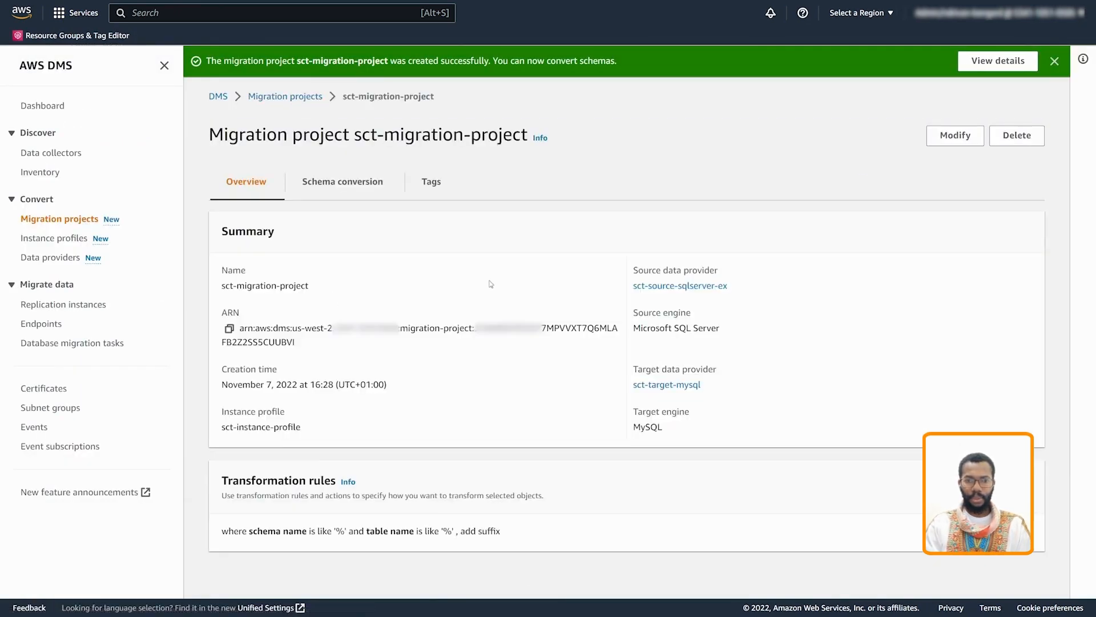
left_click(1053, 63)
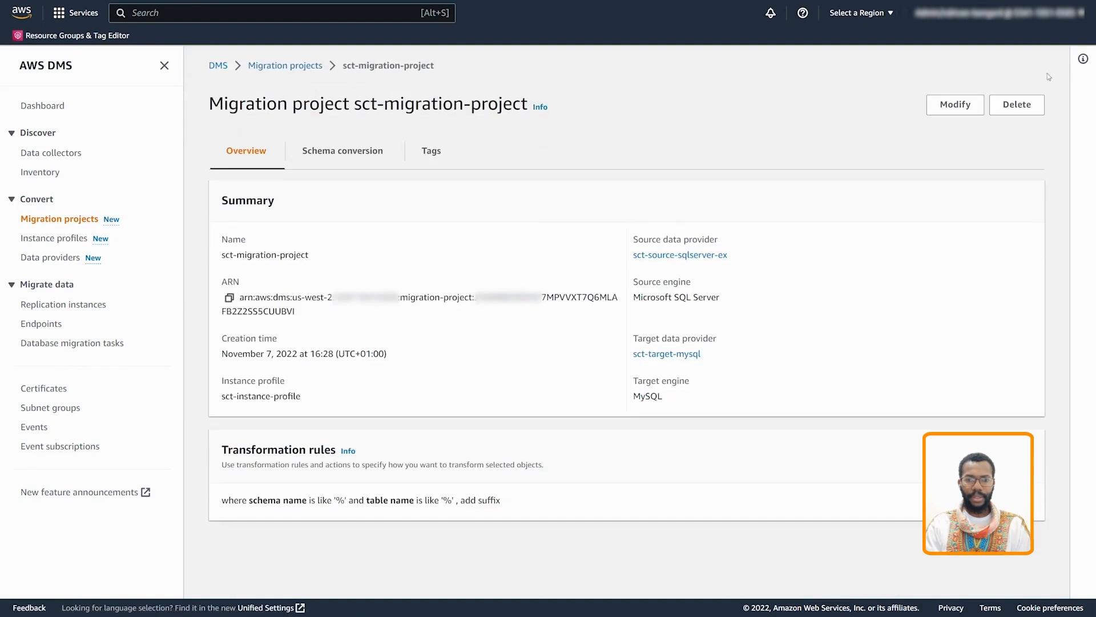
left_click(366, 156)
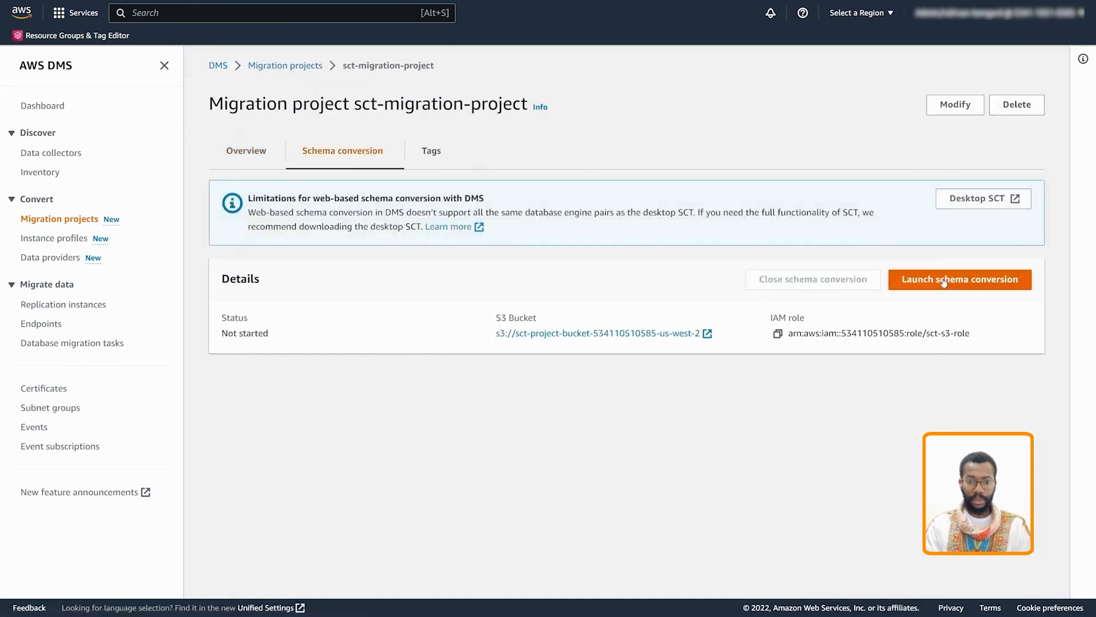
left_click(944, 282)
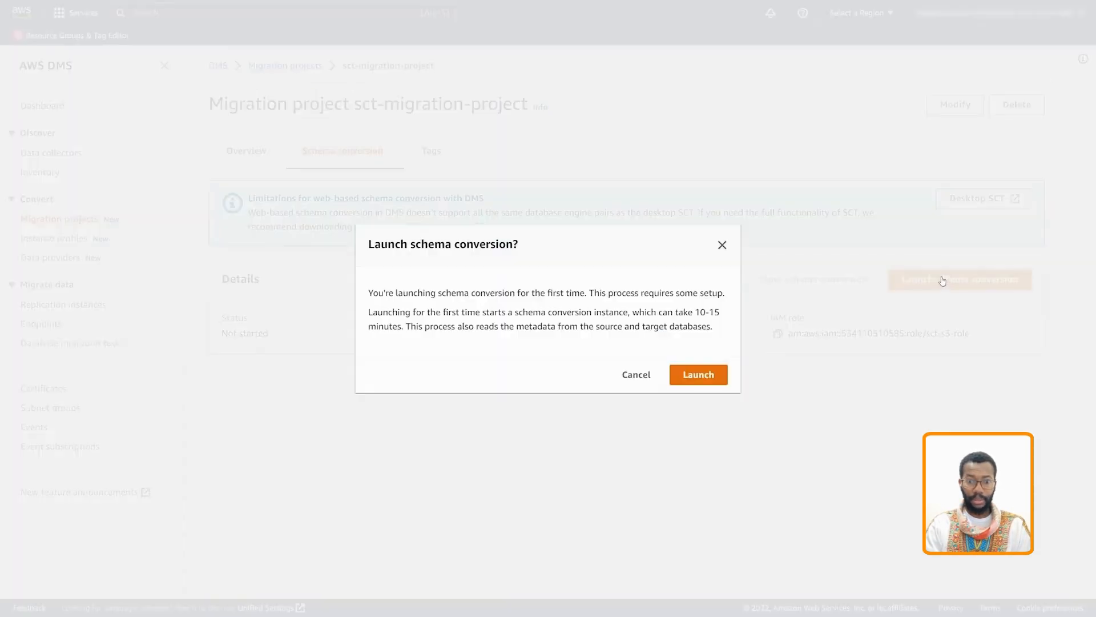
left_click(703, 375)
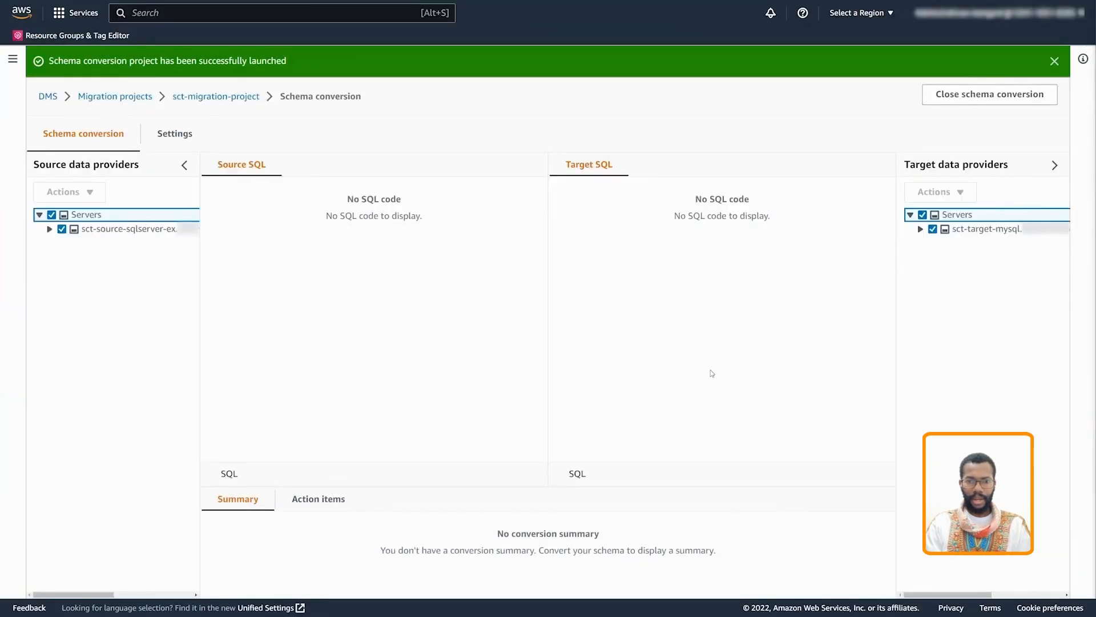
left_click(1055, 60)
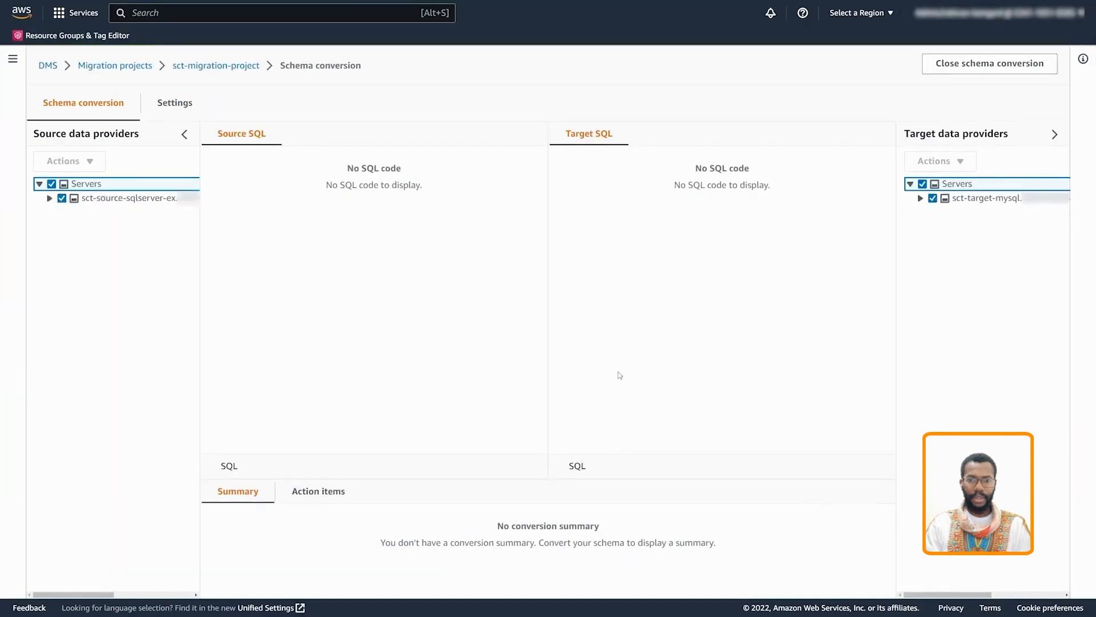
Expand the source server's databases, enlarge the summary area, and select only the LARGE_DB_SS database.
left_click(49, 198)
left_click_drag(556, 487, 555, 379)
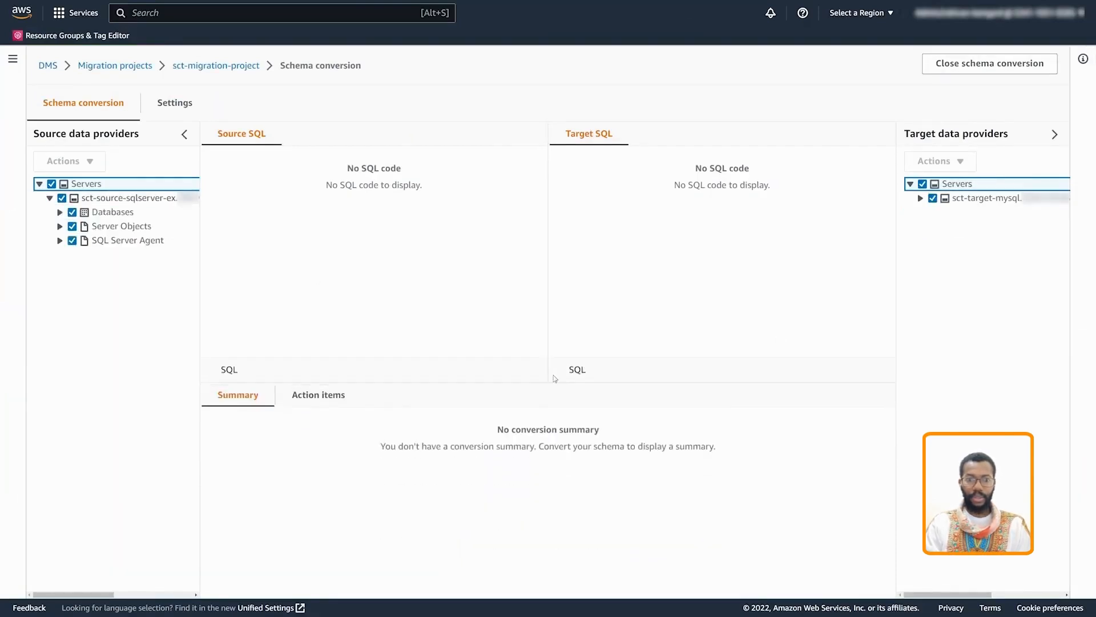
left_click(59, 212)
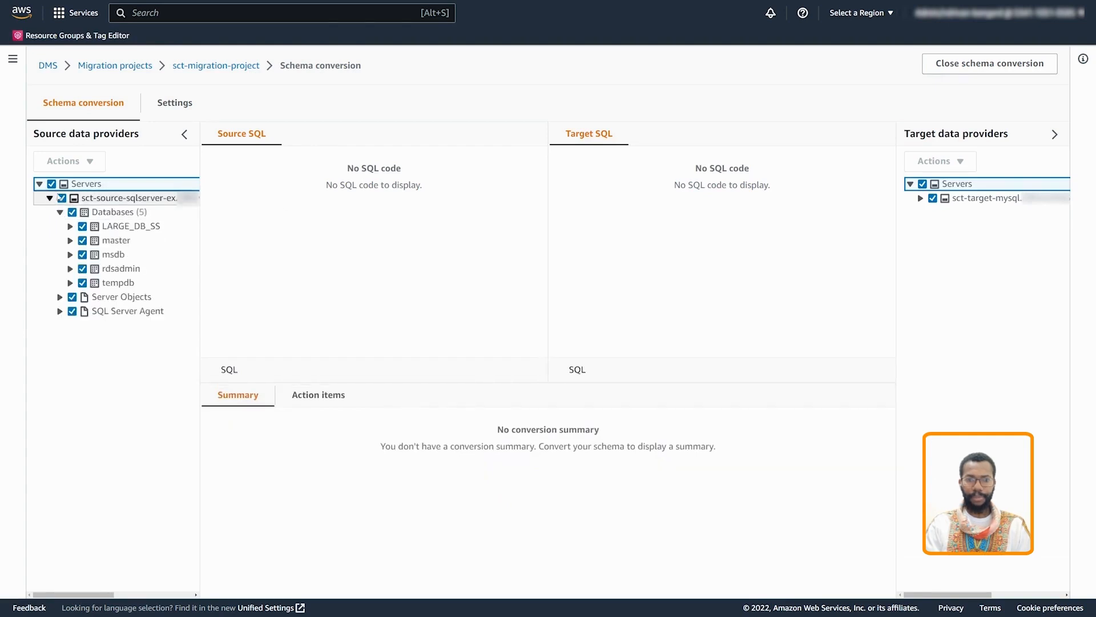
left_click(52, 184)
left_click(83, 227)
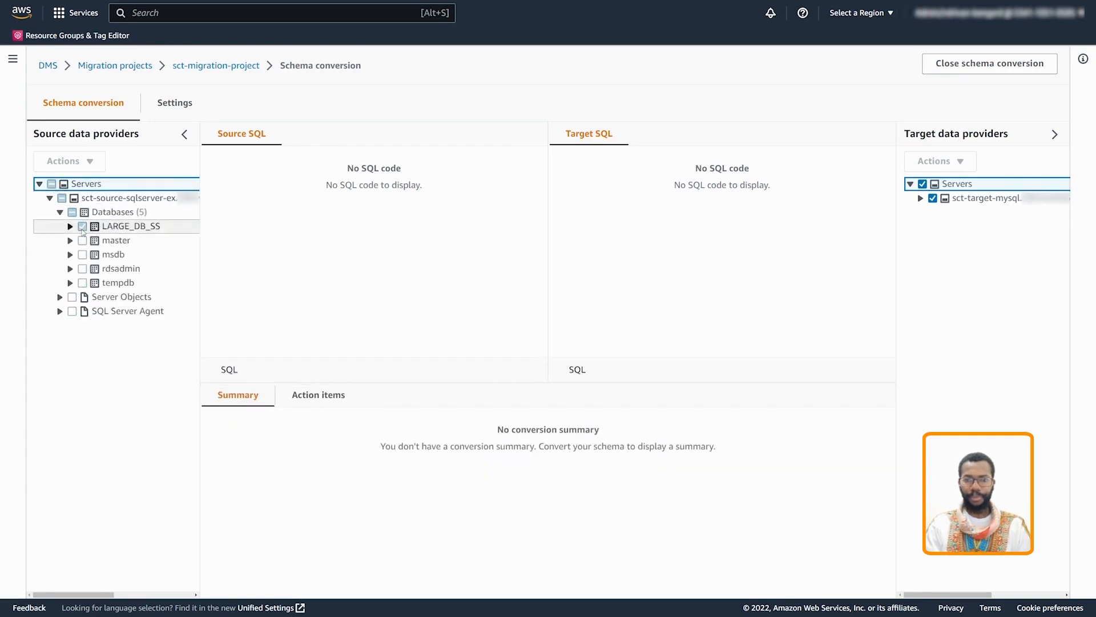
left_click(112, 227)
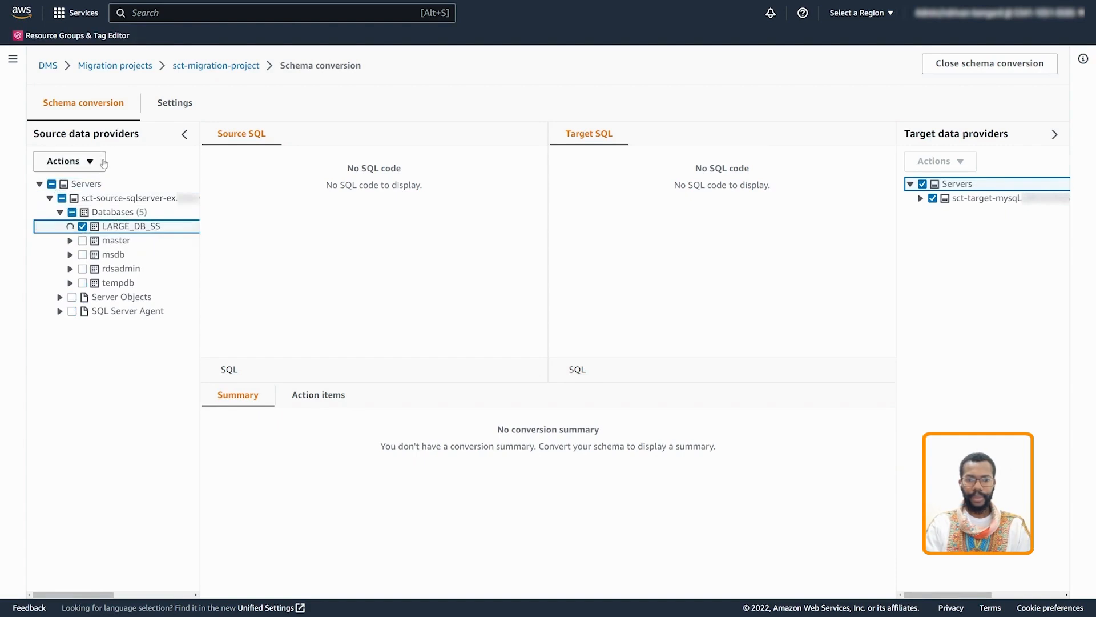
Run the assessment of converting the LARGE_DB_SS database to MySQL.
left_click(68, 161)
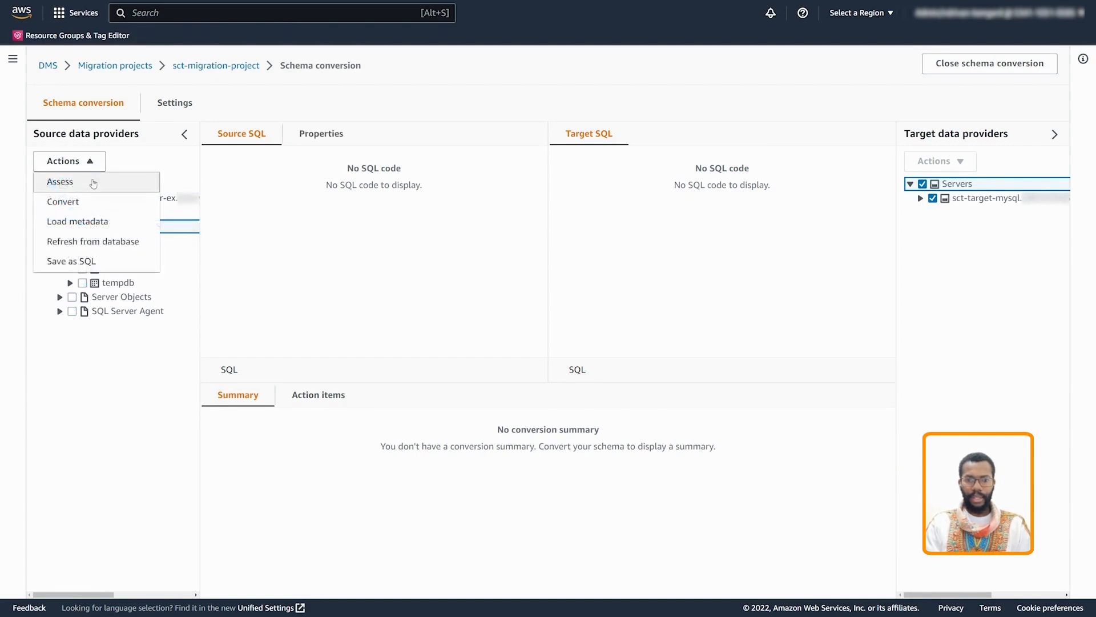
left_click(93, 182)
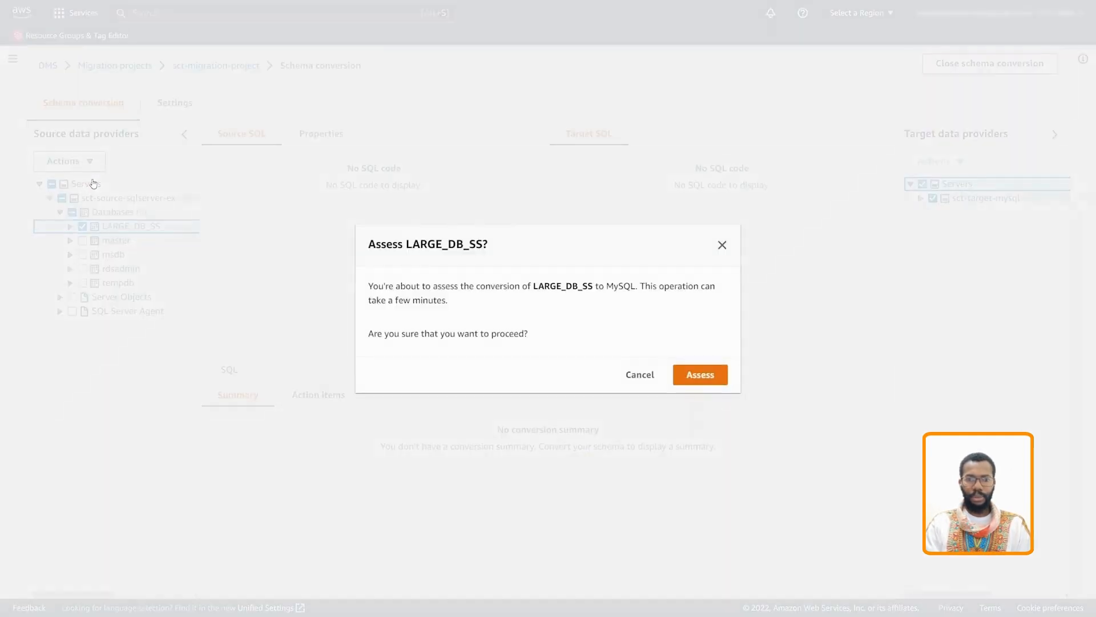
left_click(698, 381)
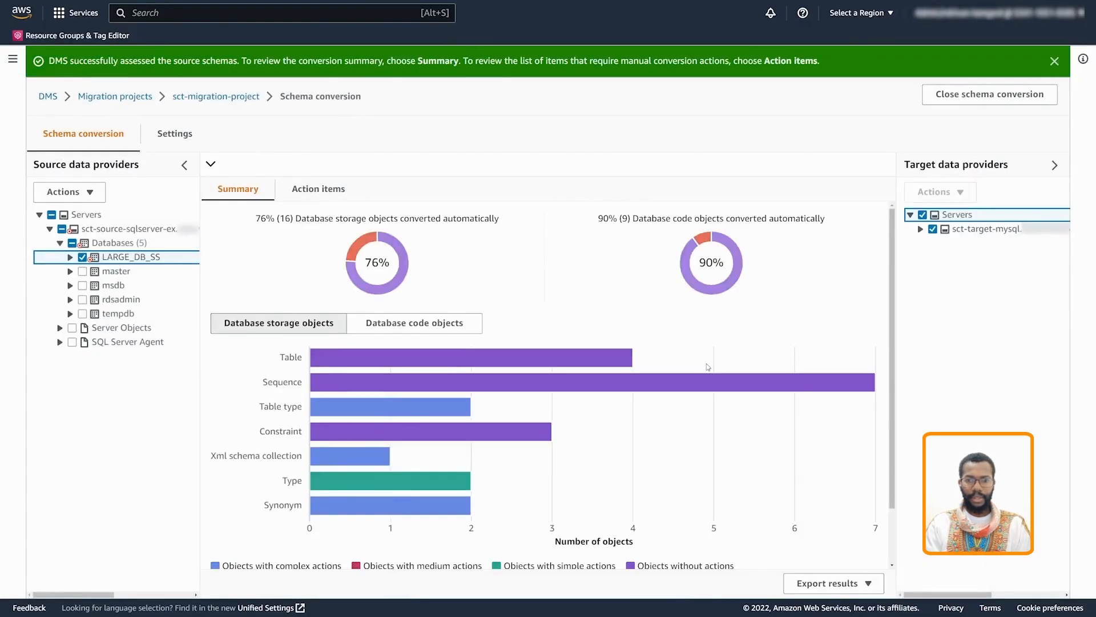
Expand LARGE_DB_SS down to its dbo schema and view the conversion summaries for its Tables, Views and Procedures.
left_click(70, 258)
left_click(80, 271)
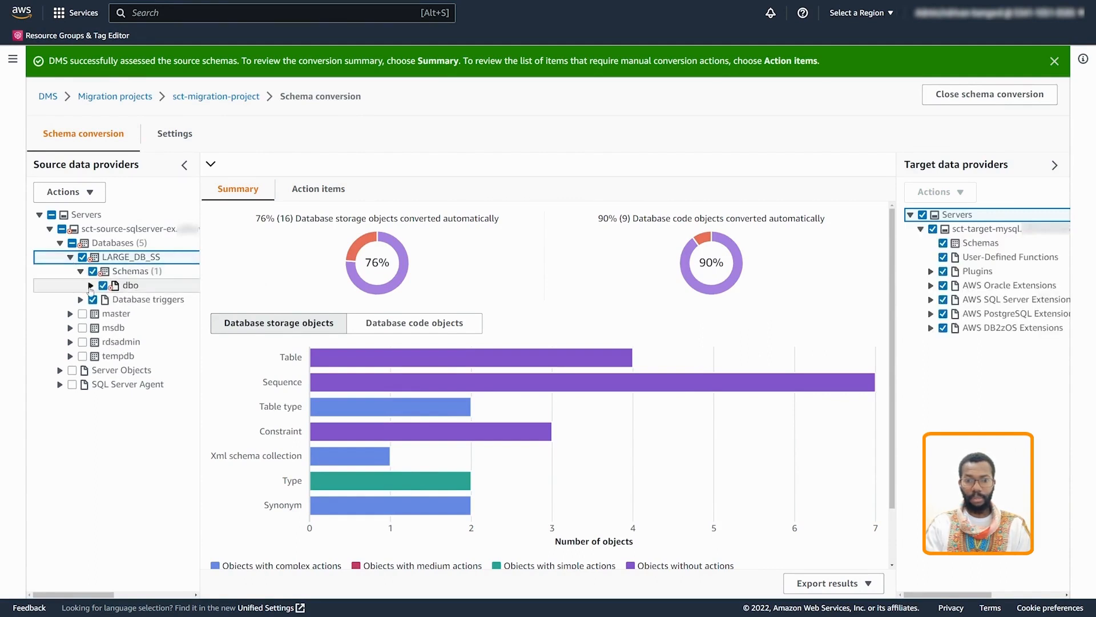
left_click(90, 286)
left_click(141, 303)
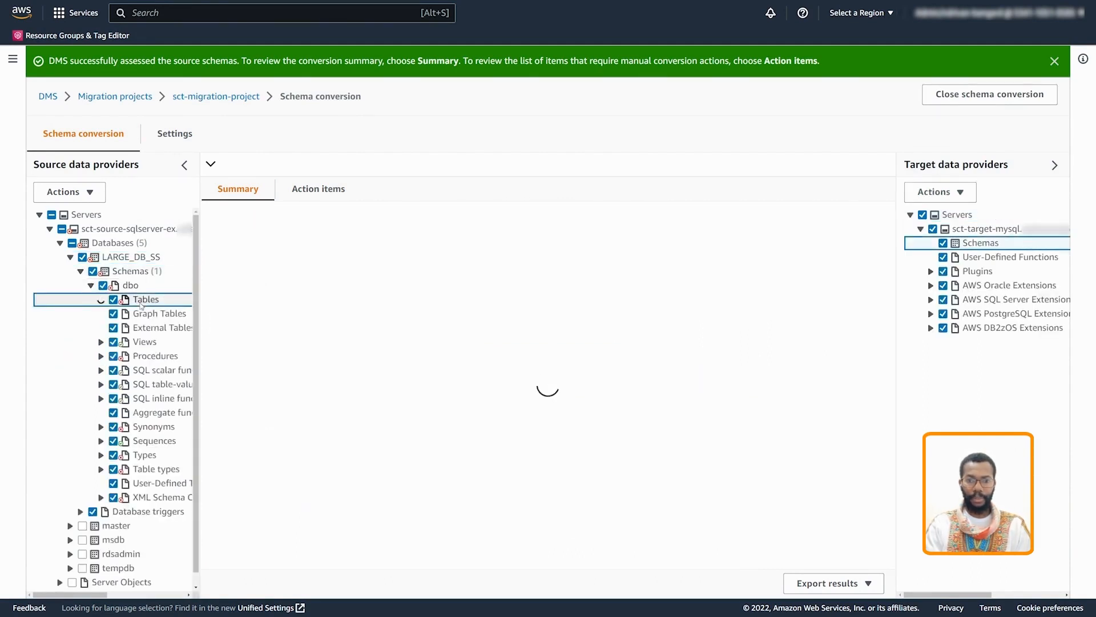
left_click(145, 342)
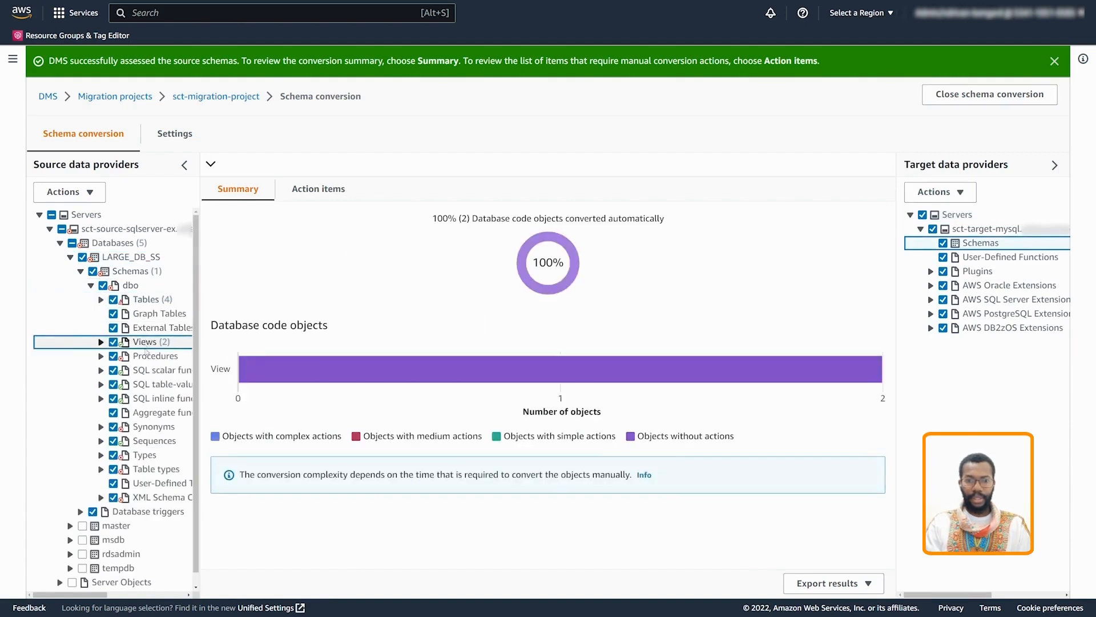
left_click(147, 355)
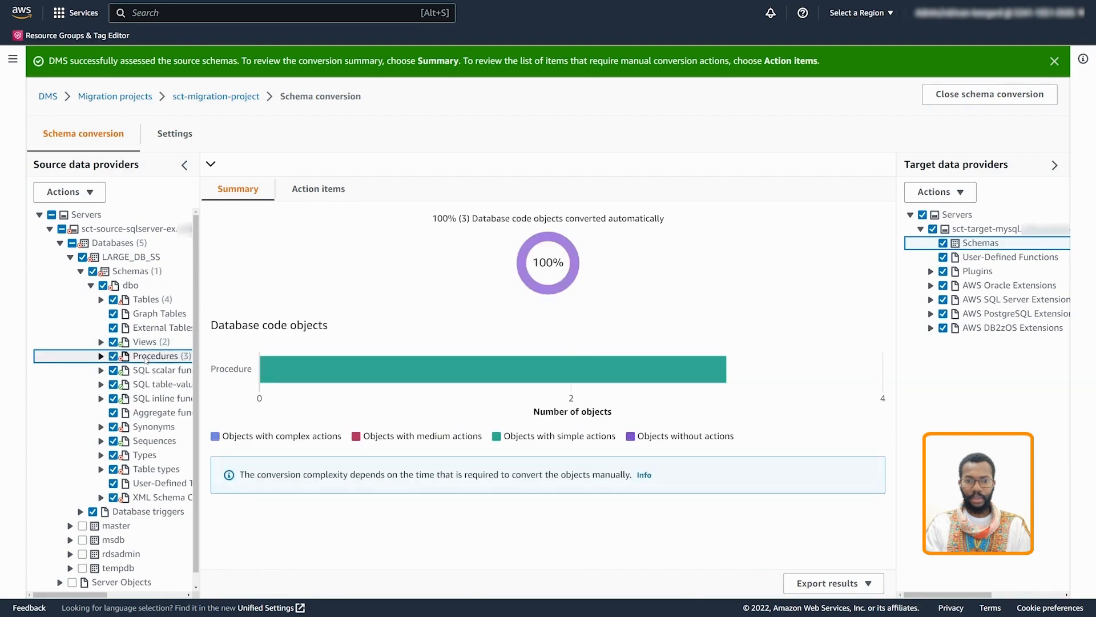
Expand the dbo procedures, enlarge the SQL area, and inspect the source code and conversion summary of individual procedures, ending with PROC_COS.
left_click(101, 356)
left_click(166, 370)
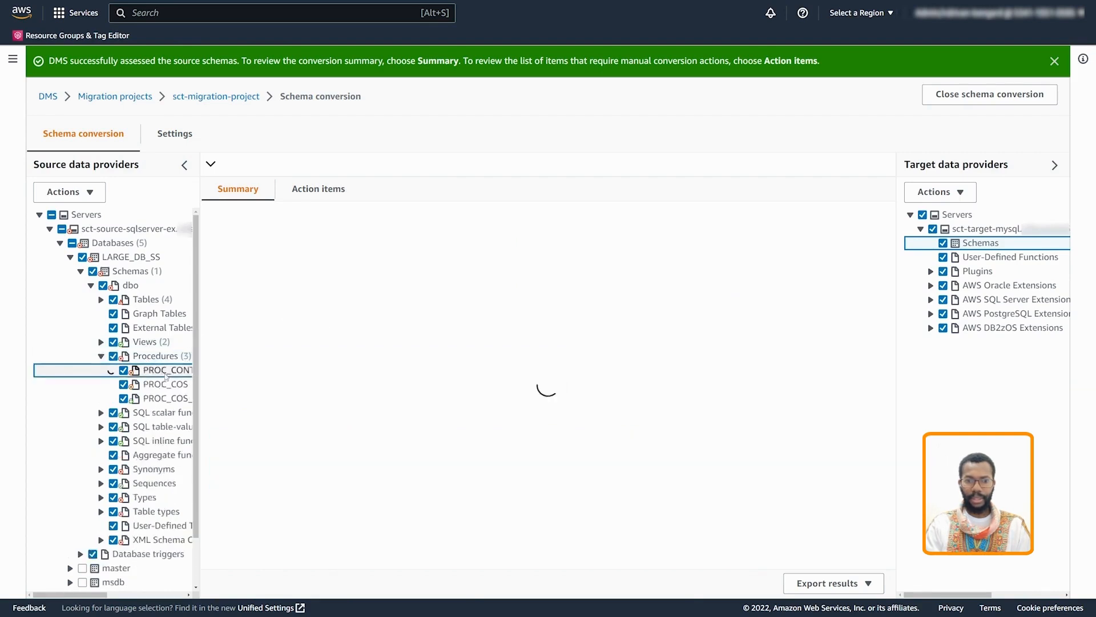
left_click(166, 384)
left_click(174, 398)
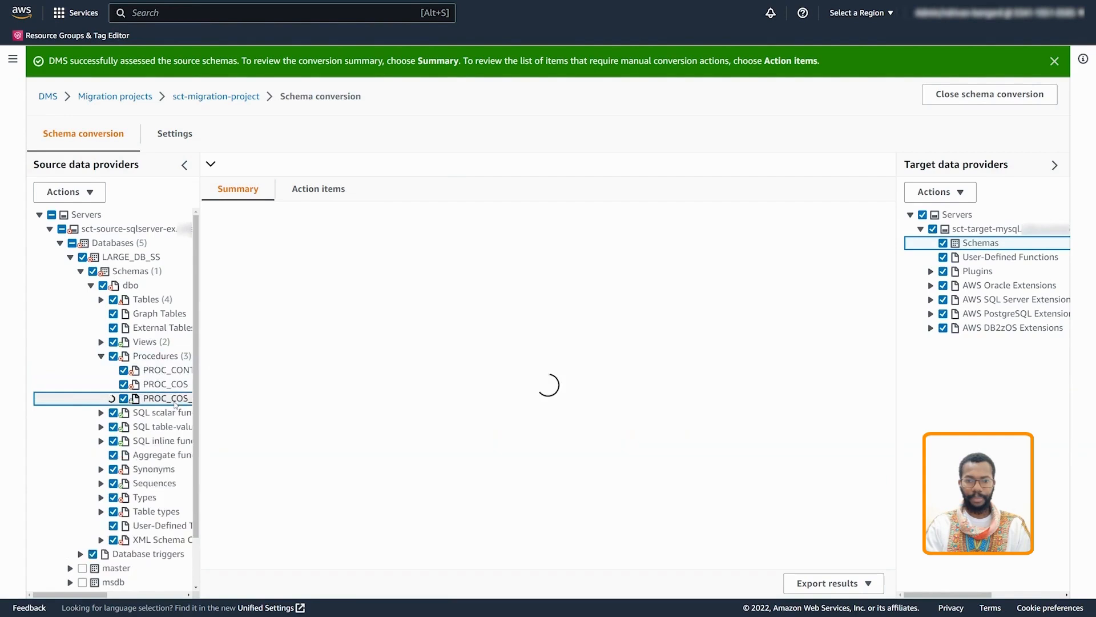
left_click_drag(446, 178, 442, 304)
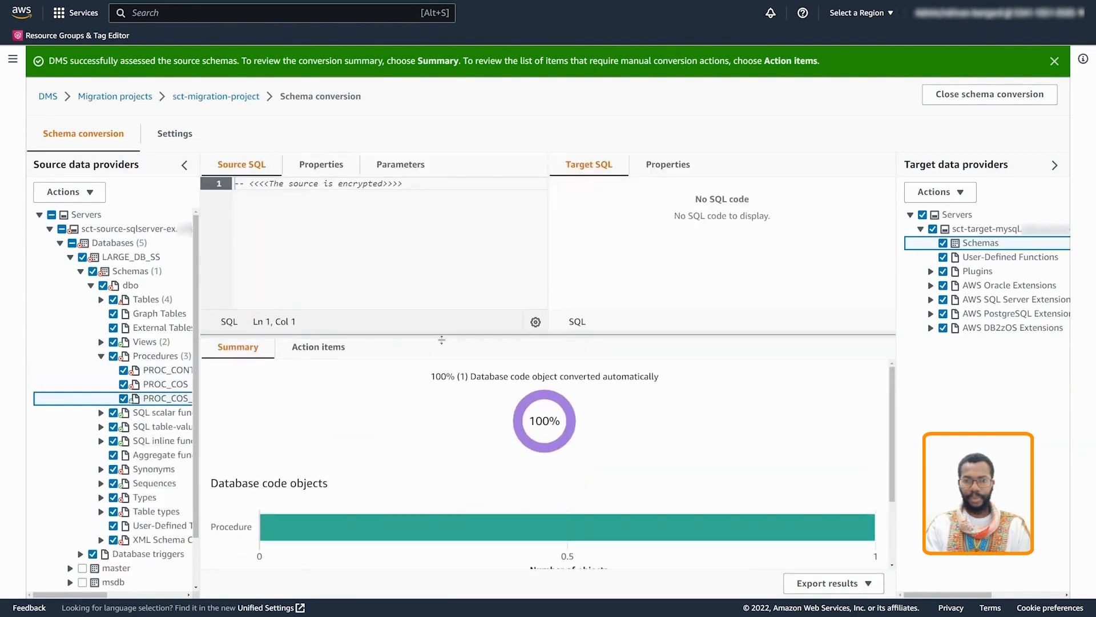
left_click(153, 385)
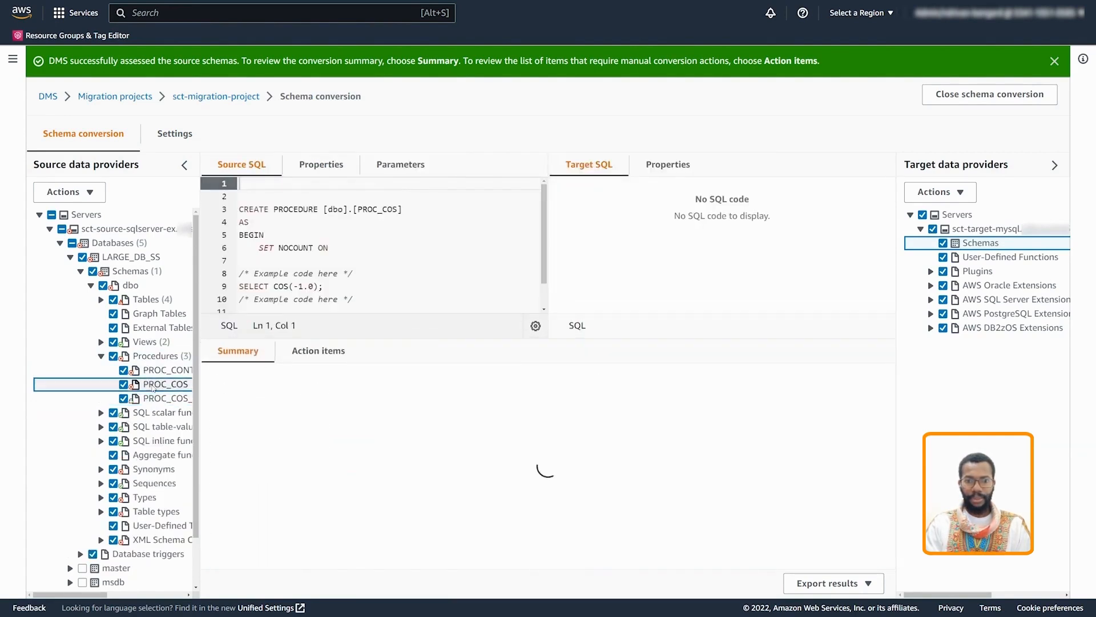
Export the assessment summary and action items for the whole LARGE_DB_SS database to a PDF file.
left_click(131, 257)
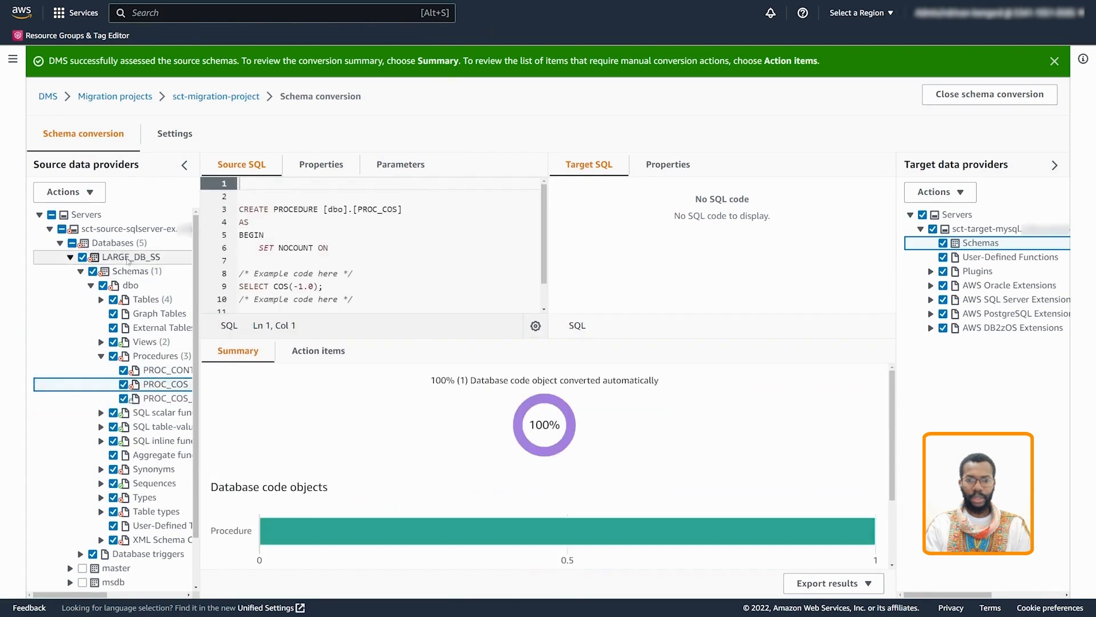
left_click(851, 583)
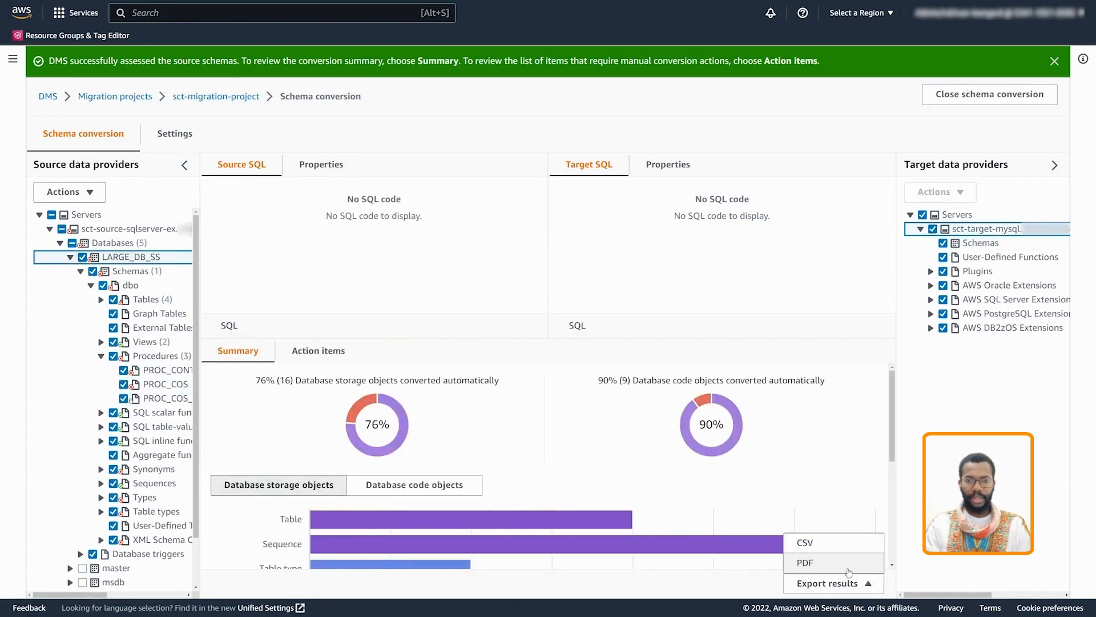
left_click(849, 571)
left_click(684, 360)
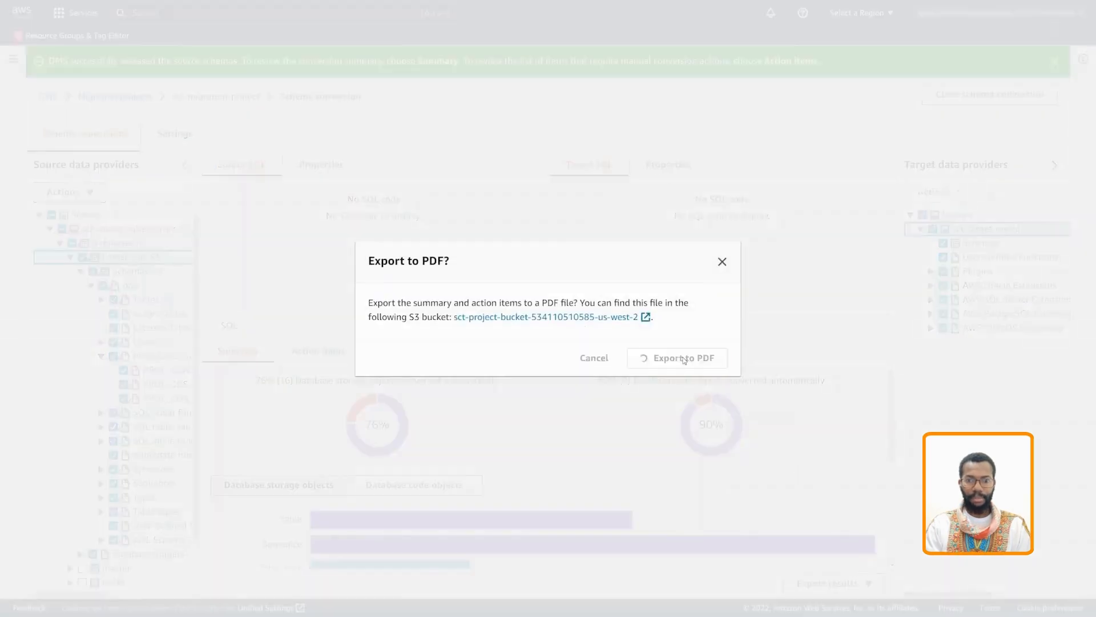
left_click(1054, 61)
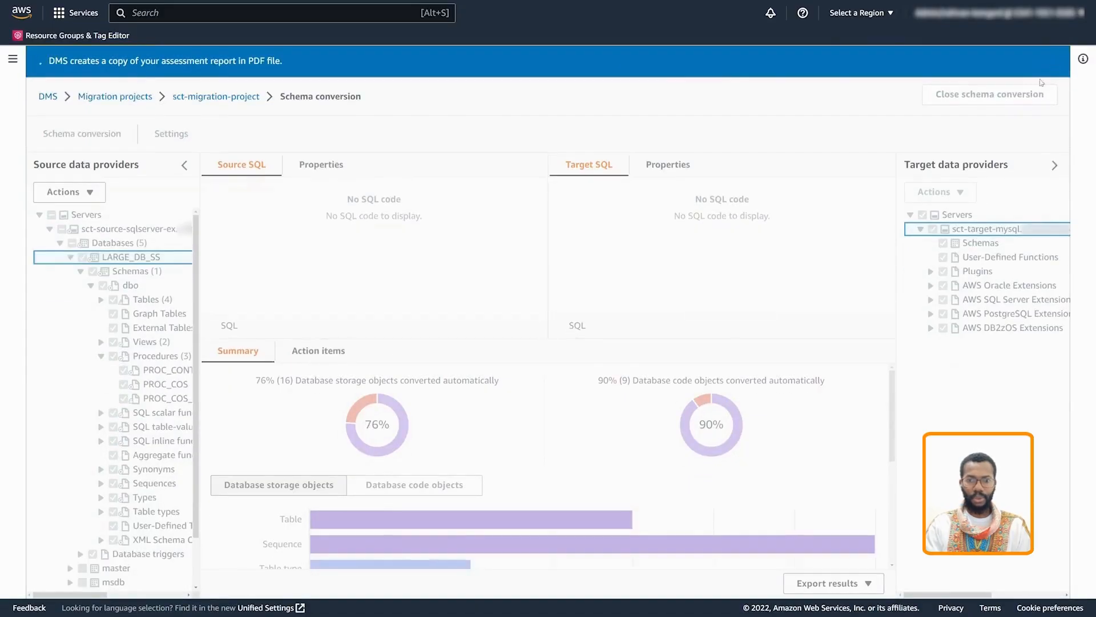
Open the exported PDF assessment report from Amazon S3 and read through its summary, conversion statistics and recommended actions.
left_click(976, 63)
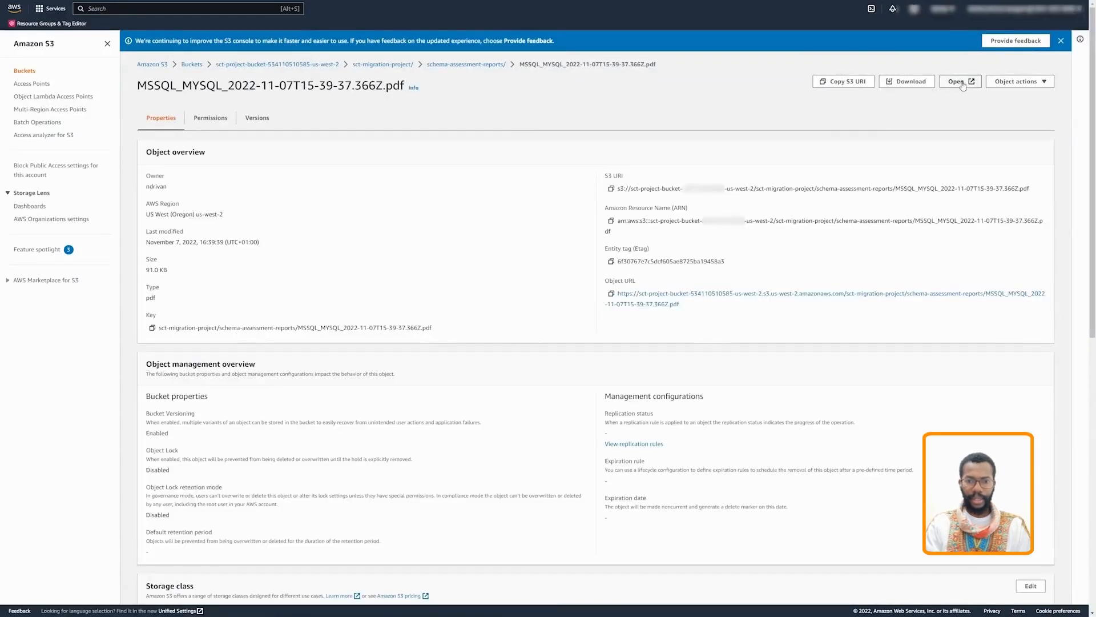
left_click(962, 83)
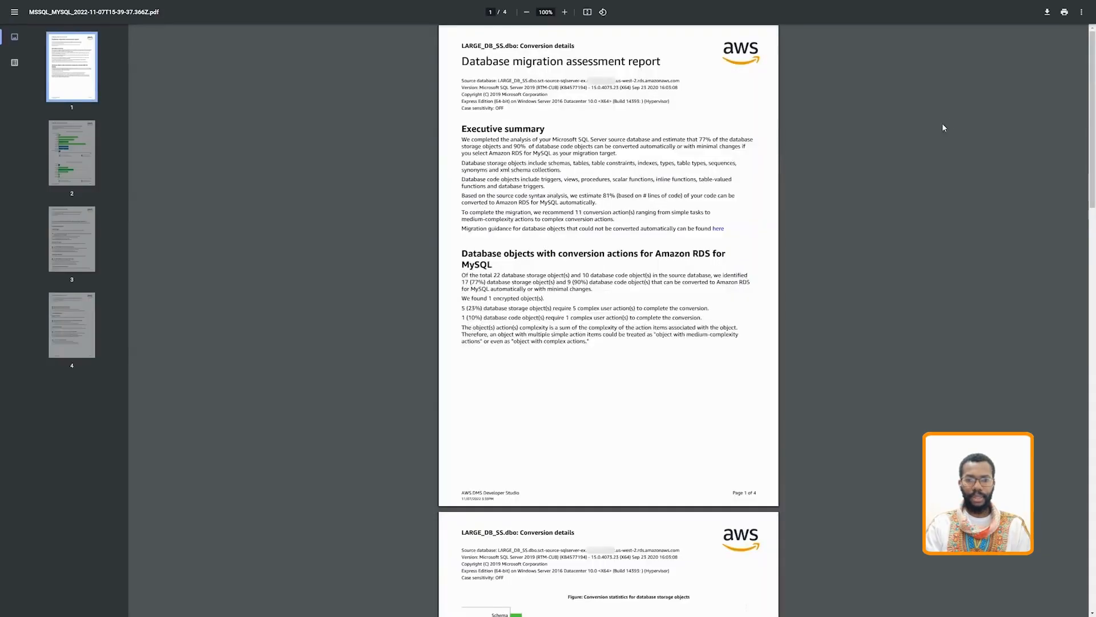
scroll(747, 189, "down", 8)
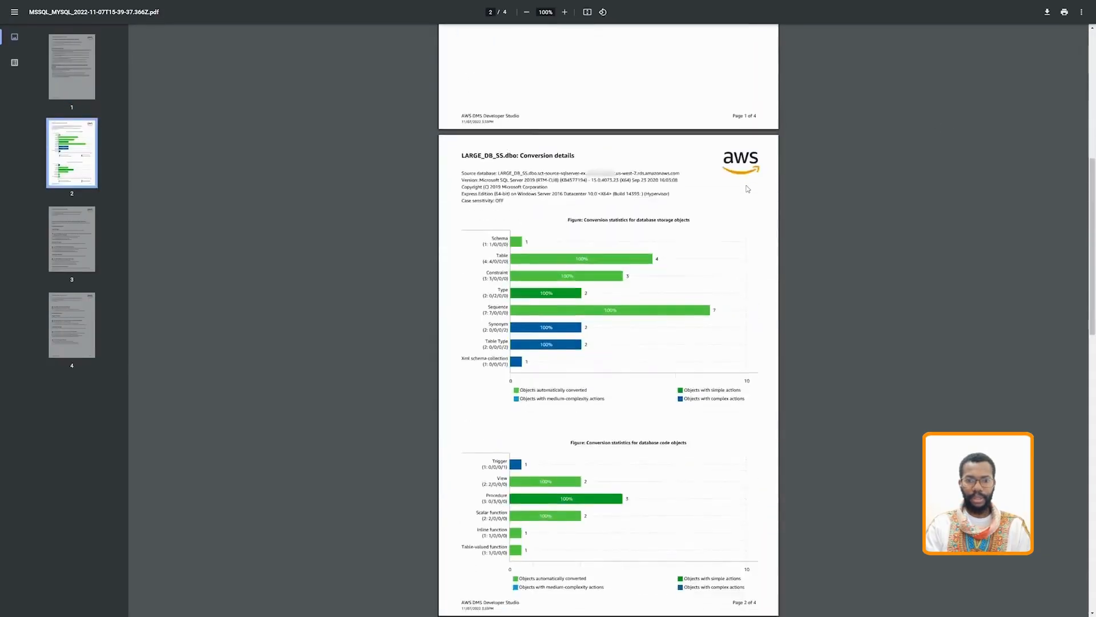
scroll(748, 188, "down", 6)
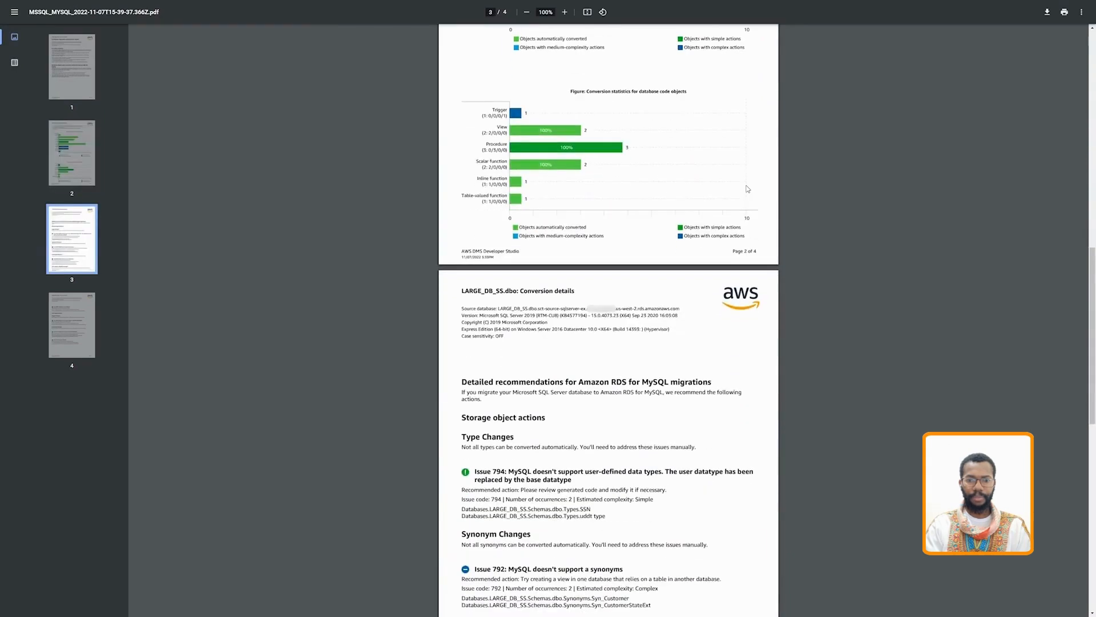
scroll(748, 188, "down", 9)
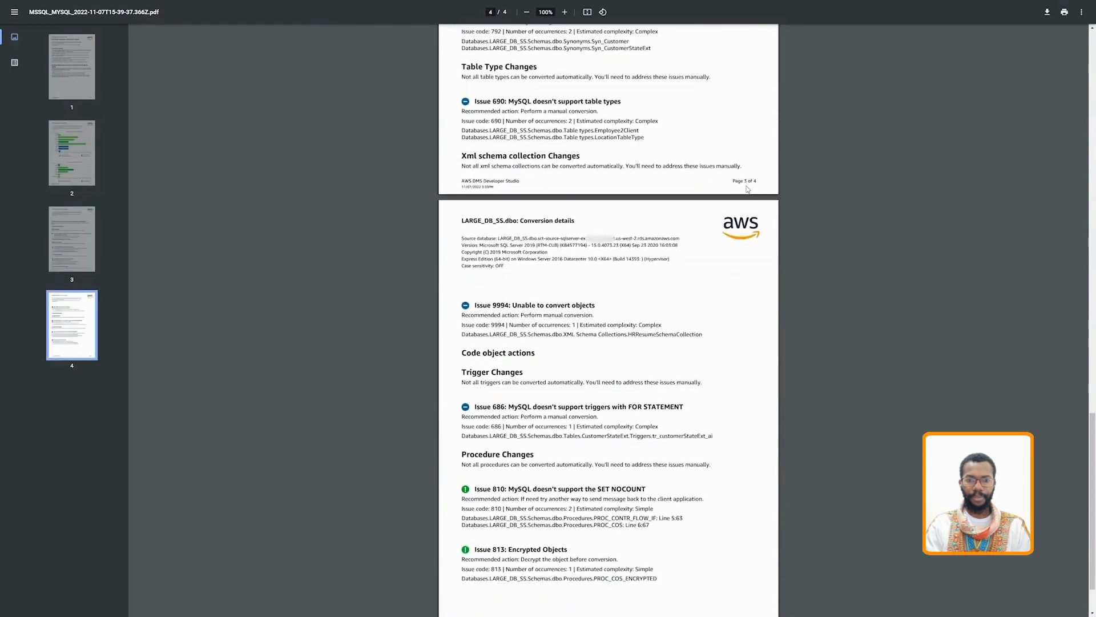
scroll(748, 189, "down", 1)
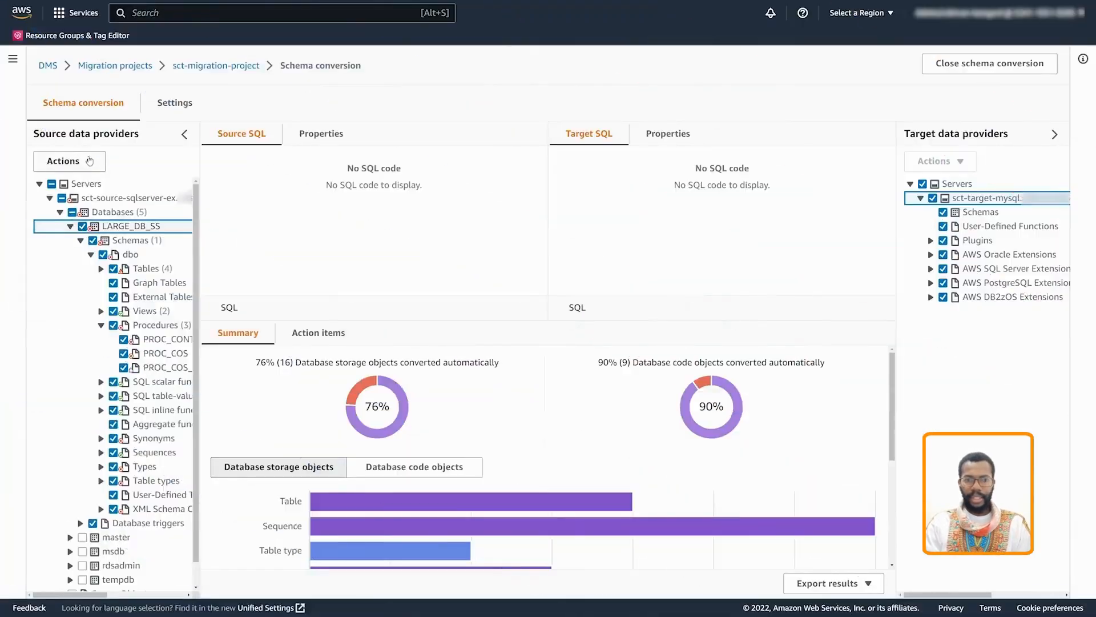
Convert the LARGE_DB_SS database to MySQL and dismiss the resulting notification.
left_click(90, 162)
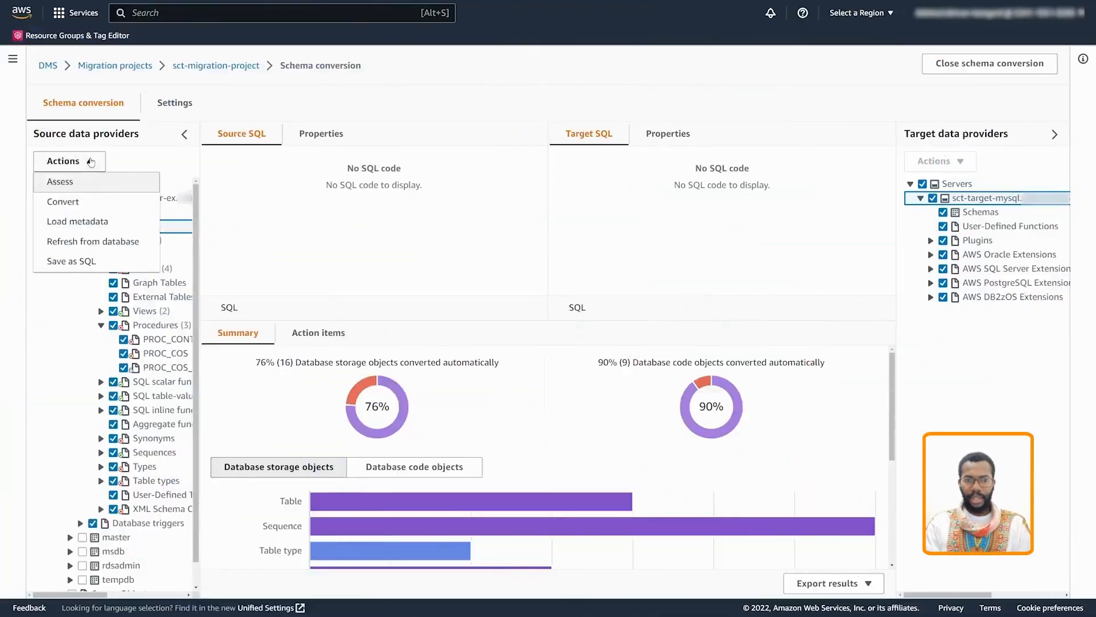
left_click(68, 203)
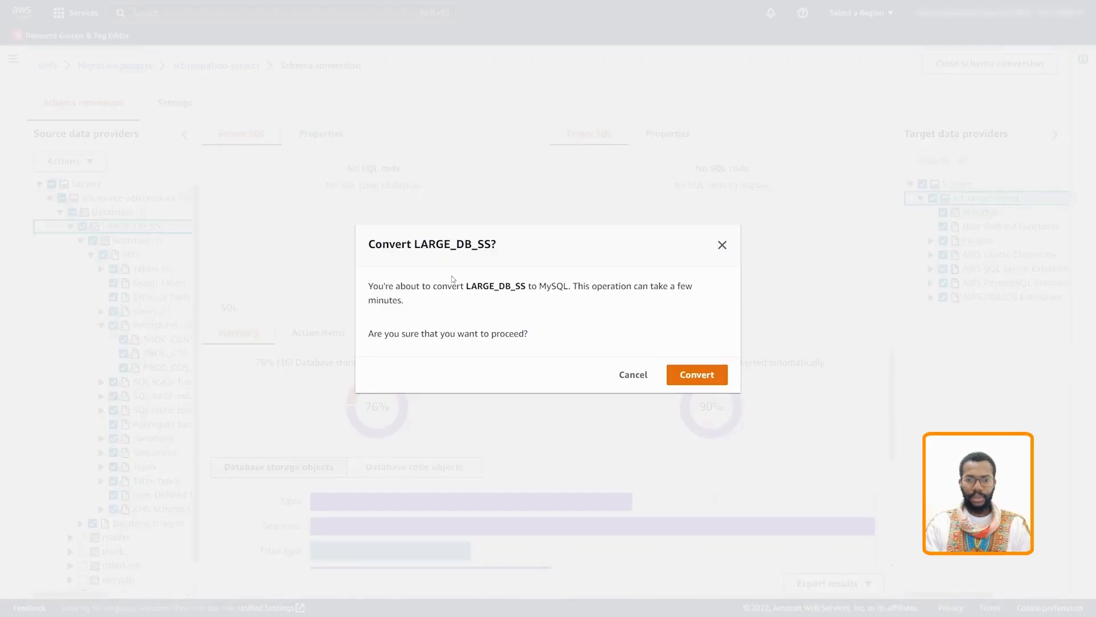
left_click(706, 377)
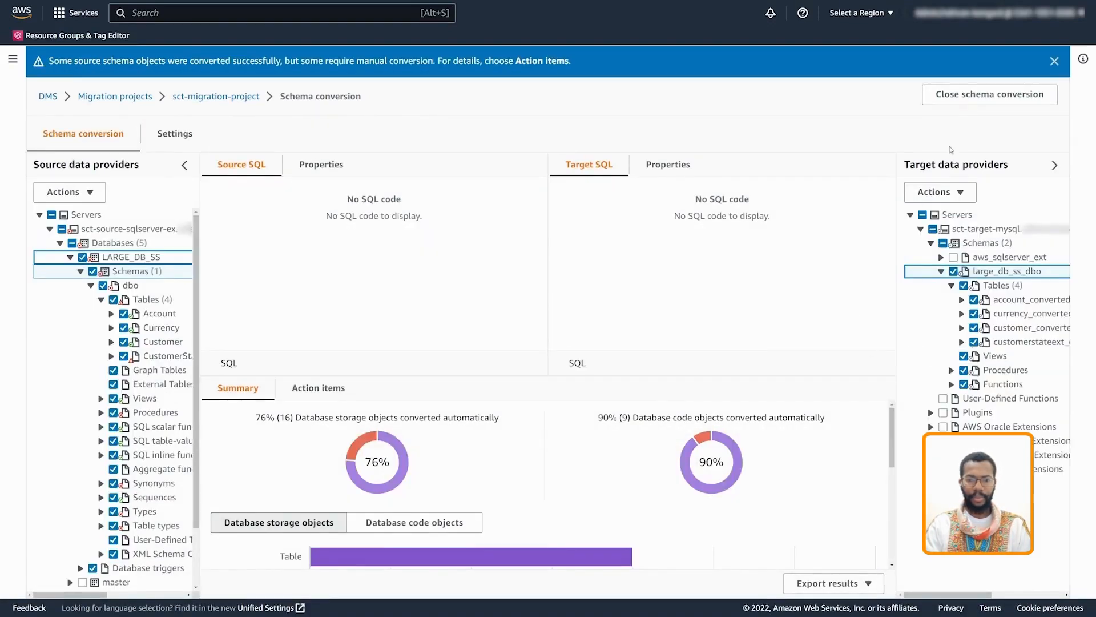
left_click(1054, 61)
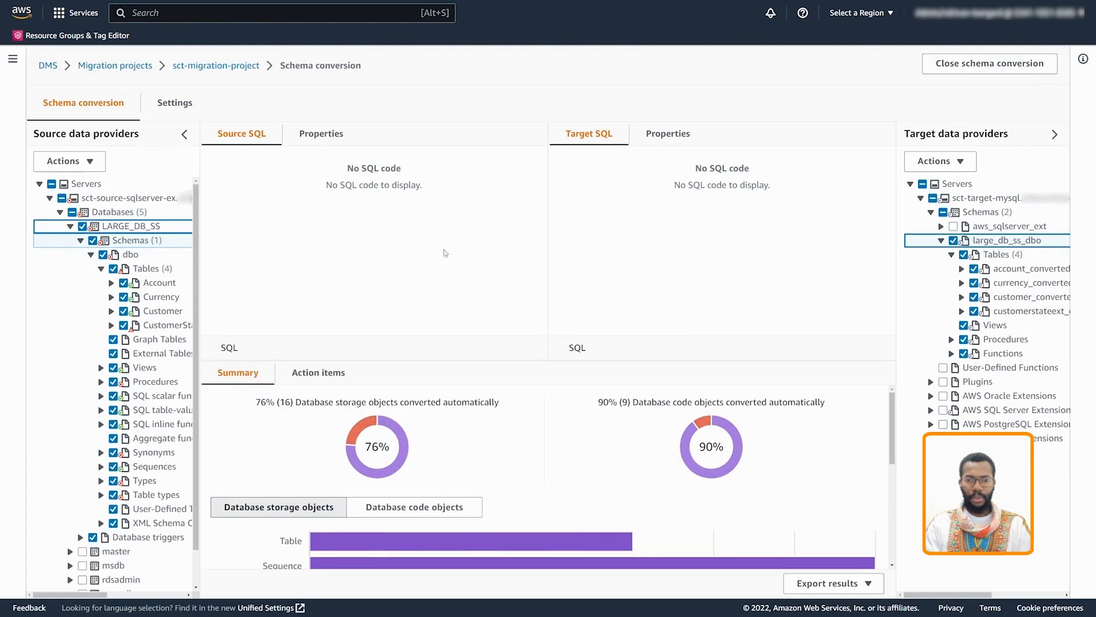
Widen the source and target trees, and compare the source and target SQL of the Account and Currency tables.
left_click_drag(198, 305, 265, 304)
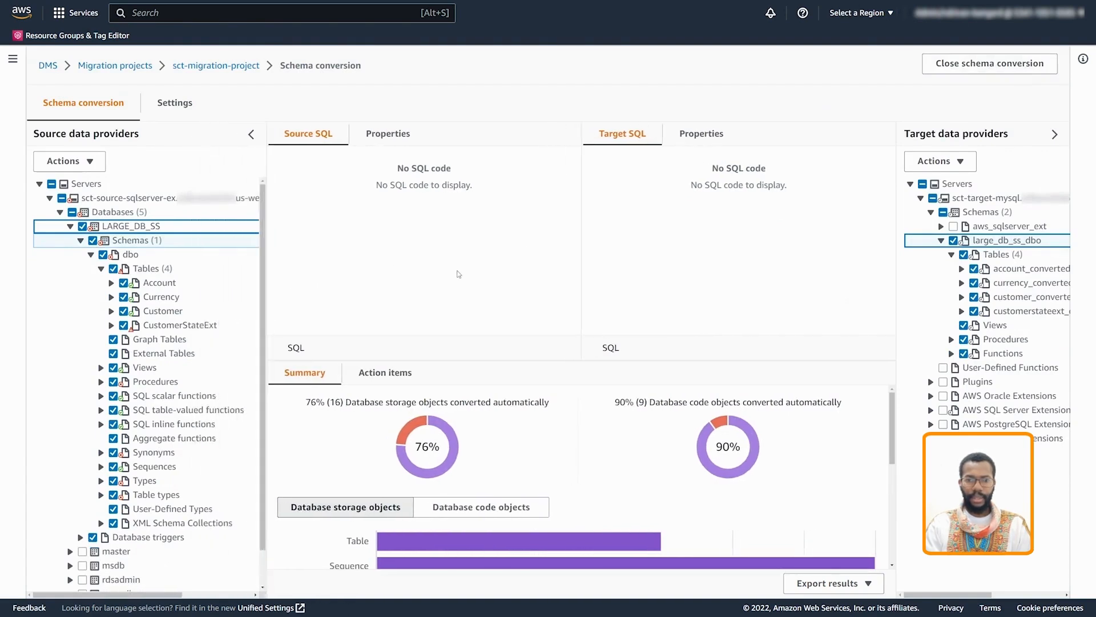
left_click_drag(895, 261, 819, 265)
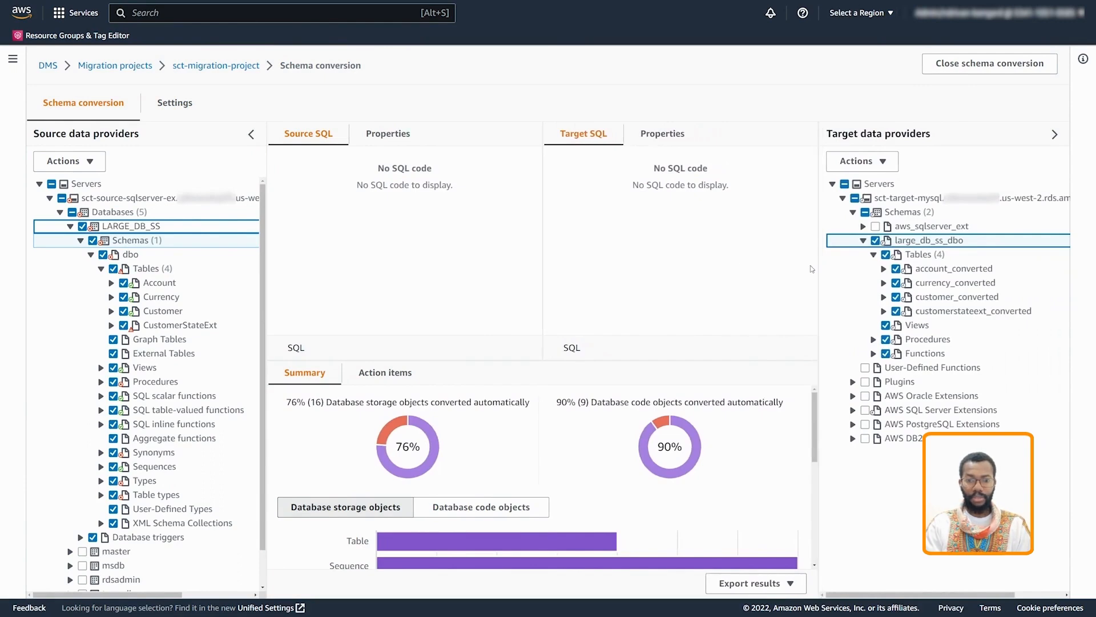
left_click(154, 284)
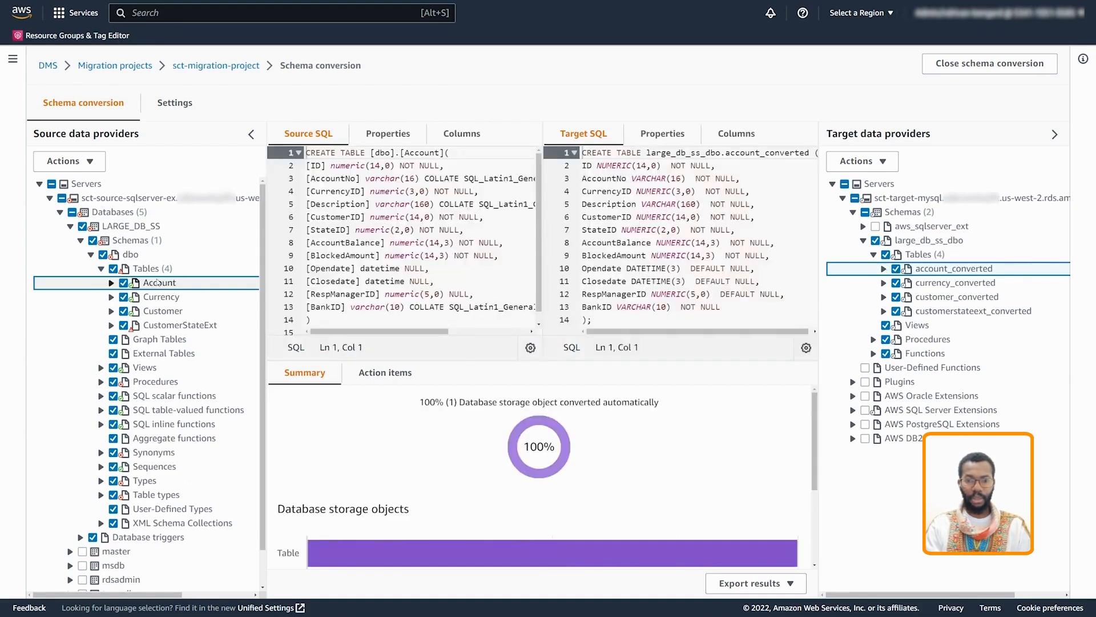
left_click(958, 283)
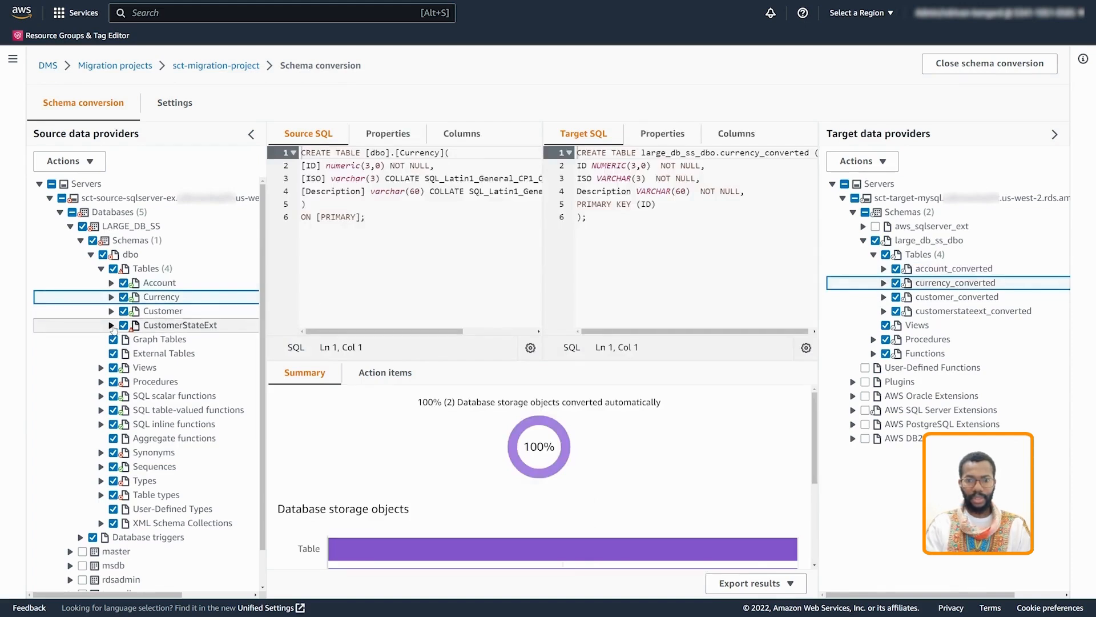
Examine the CustomerStateExt table's action items, expanding issue 686 and its trigger tr_customerStateExt_ai.
left_click(160, 327)
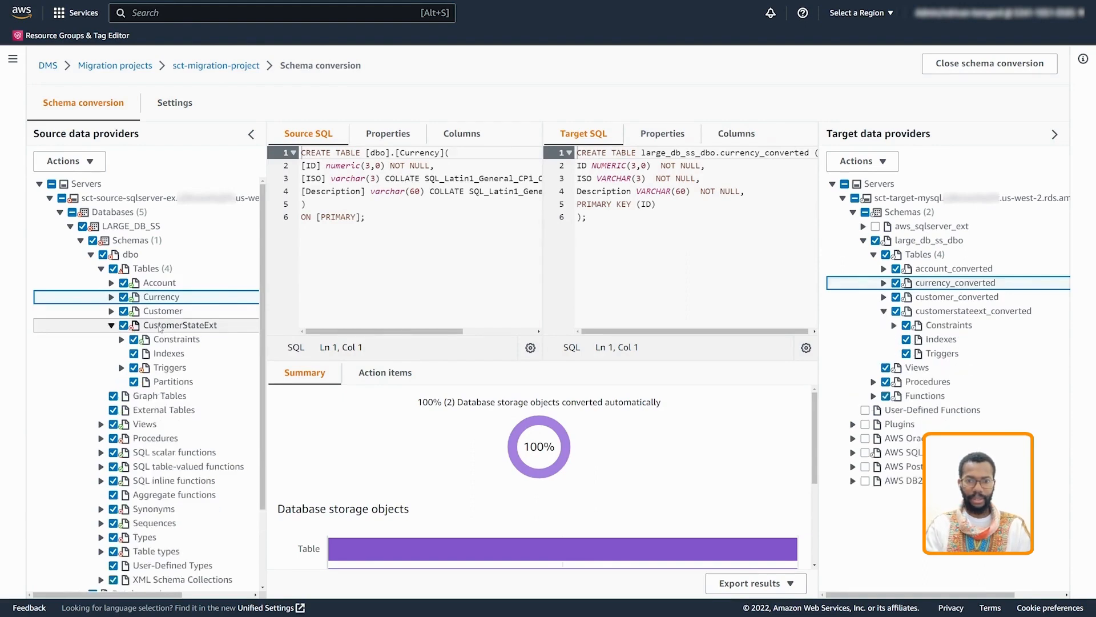
left_click(392, 377)
left_click(281, 404)
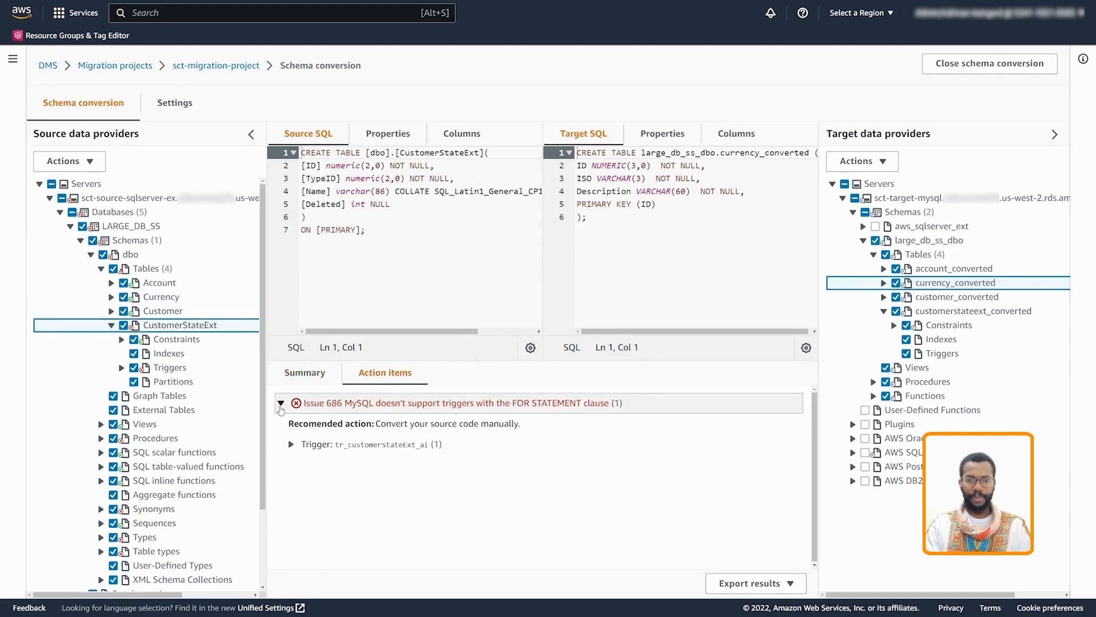
left_click(348, 444)
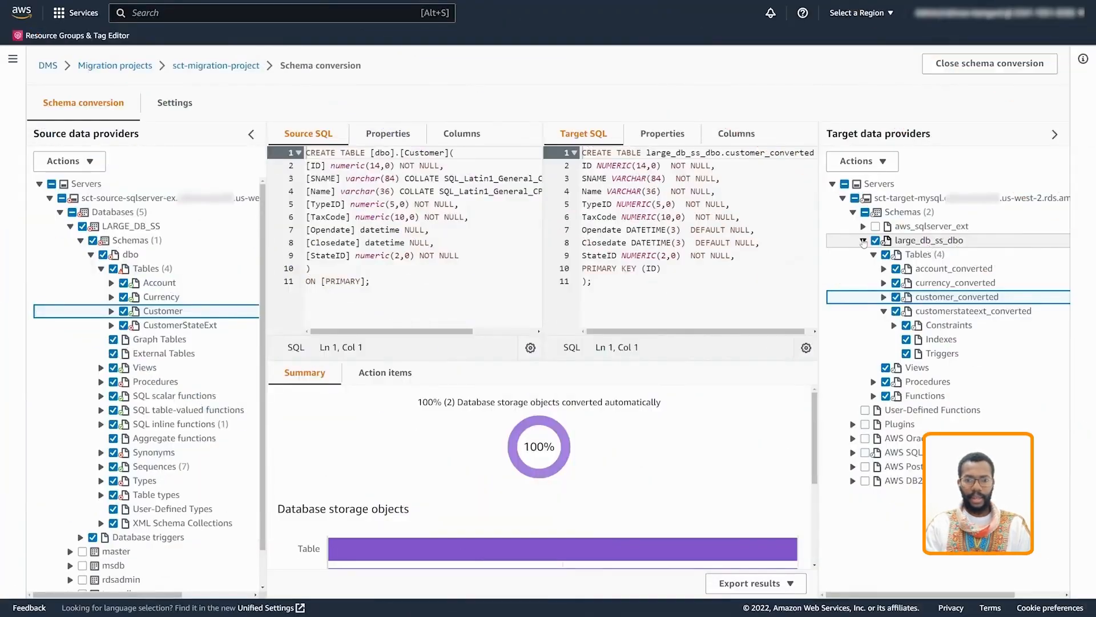
Collapse the converted large_db_ss_dbo schema and apply its changes to the target MySQL database, dismissing the notification.
left_click(864, 242)
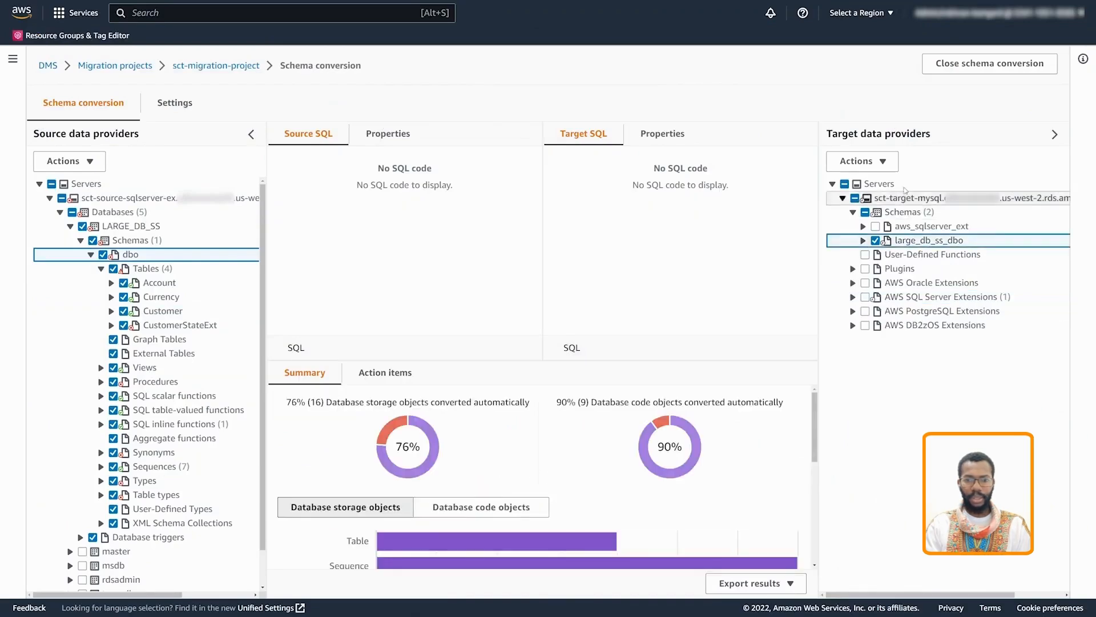
left_click(885, 164)
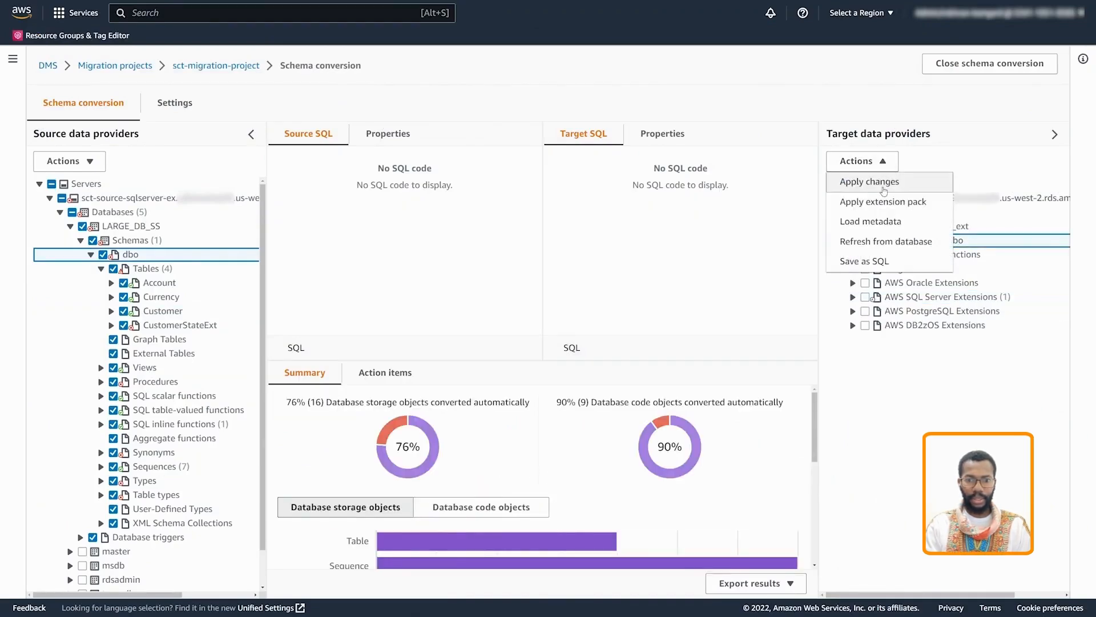
left_click(880, 181)
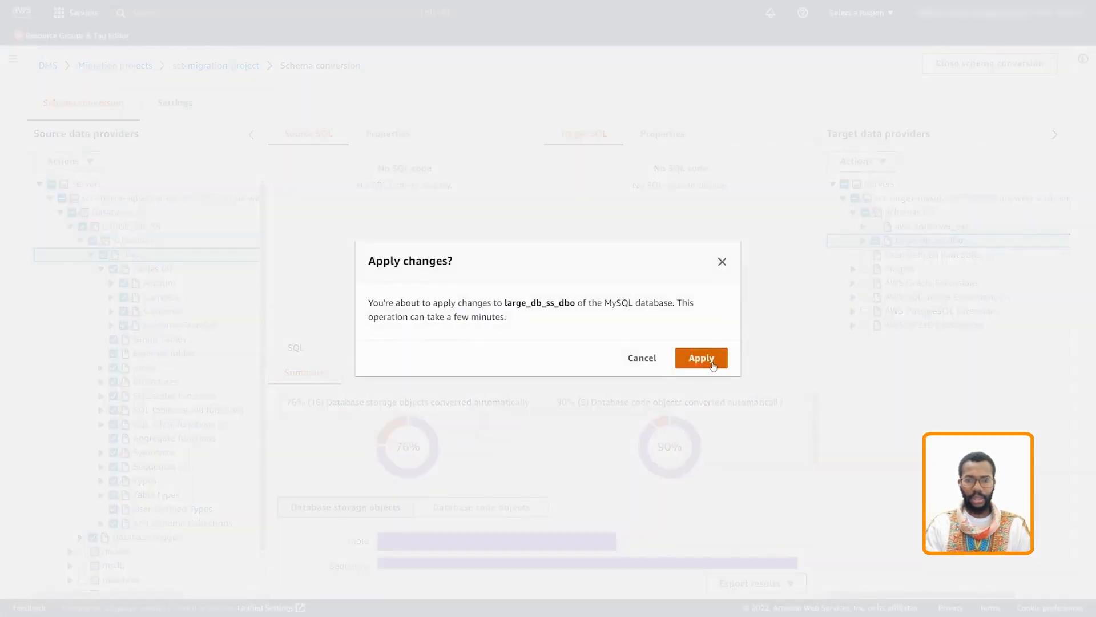
left_click(713, 366)
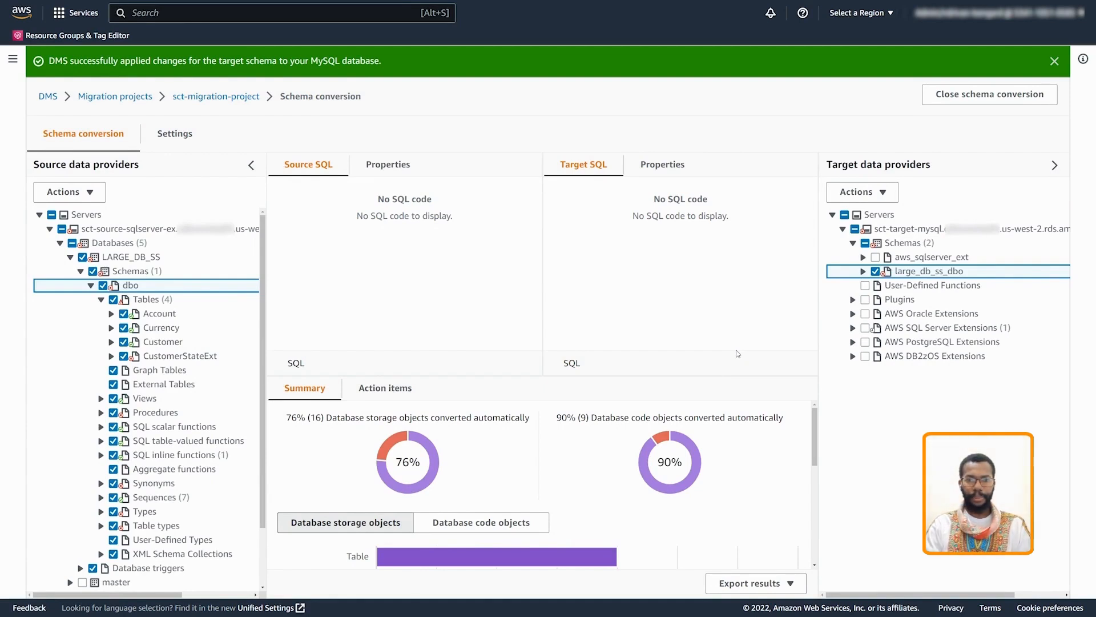
left_click(1054, 61)
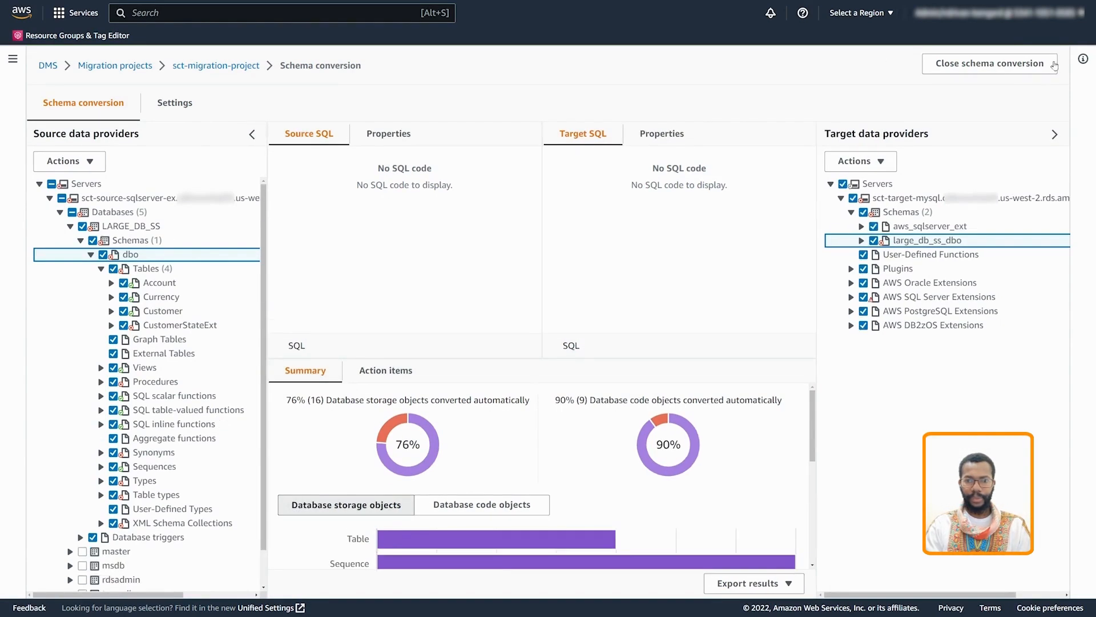
Save the SQL code of the target schema objects to the project's S3 bucket.
left_click(882, 163)
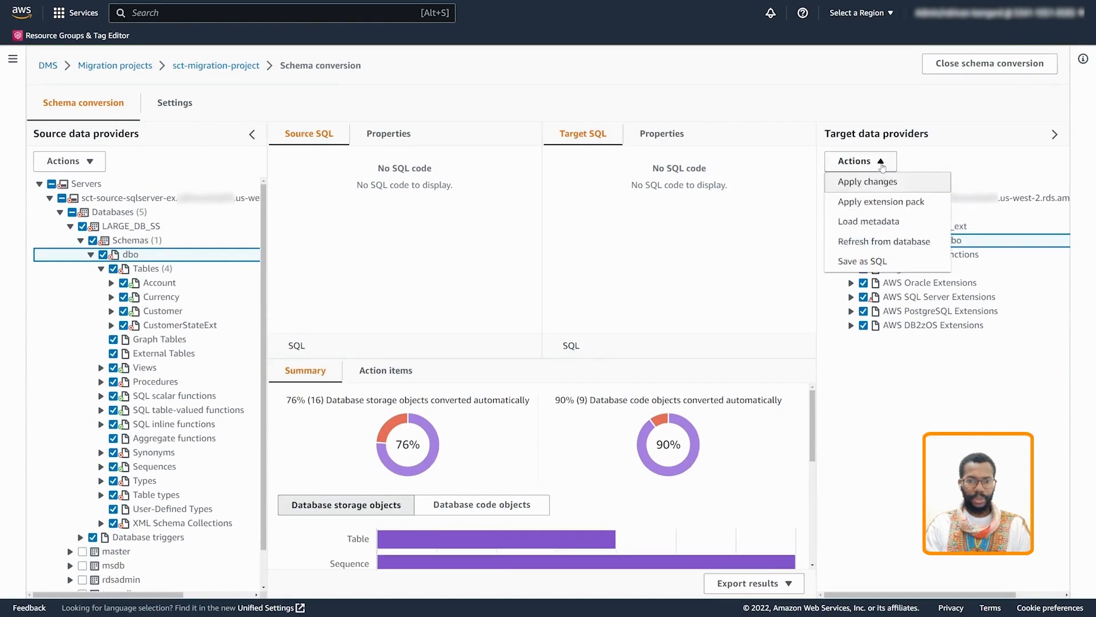
left_click(880, 262)
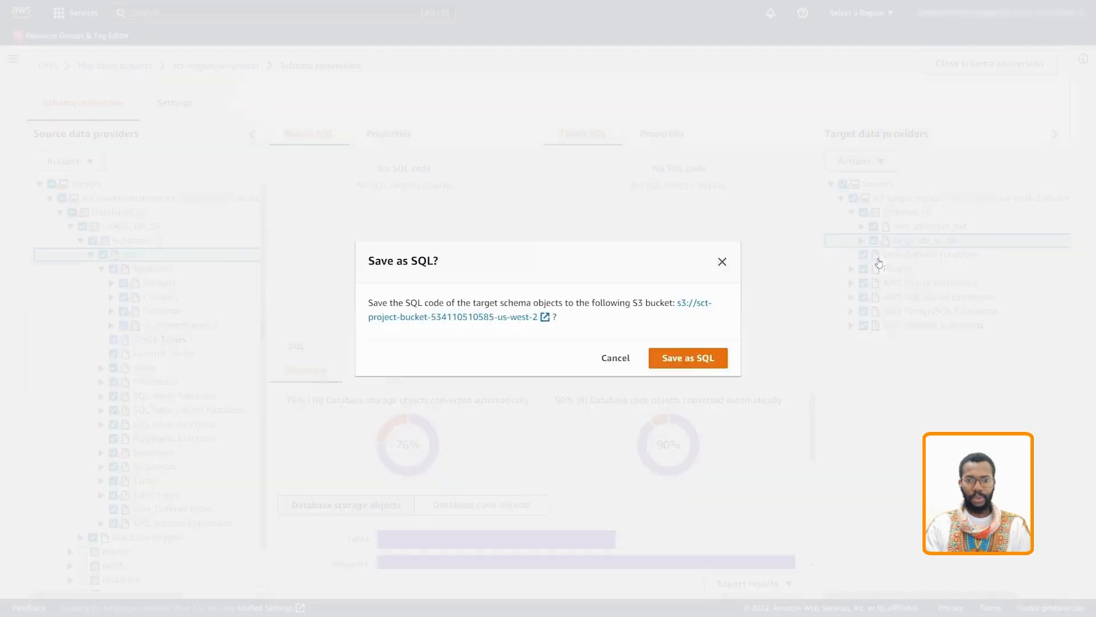
left_click(710, 357)
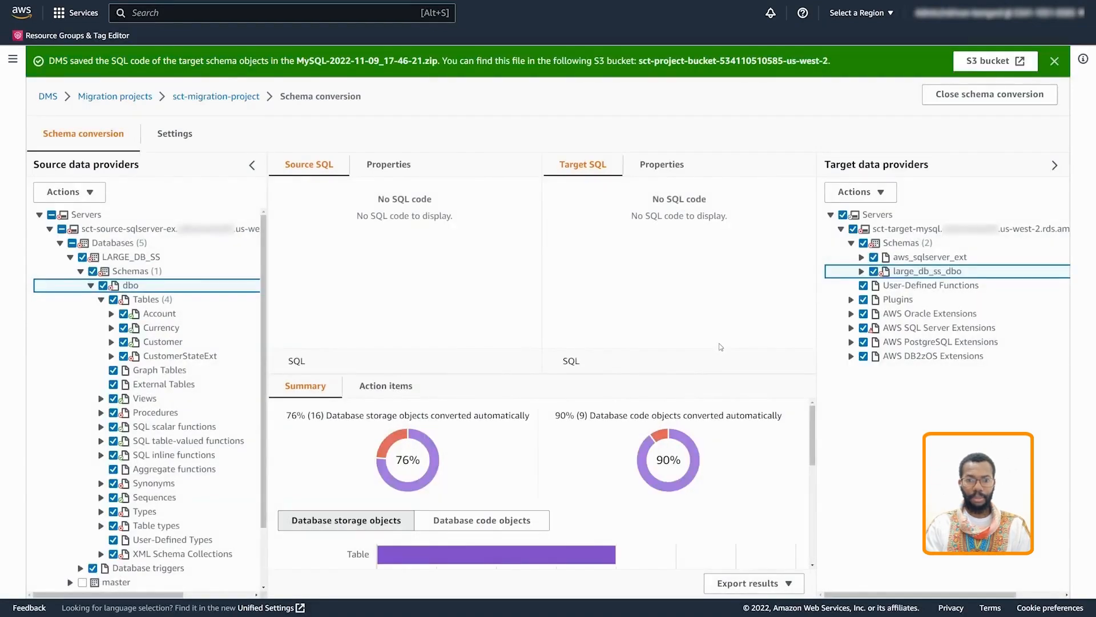
Open the saved archive MySQL-2022-11-09_17-46-21.zip from the S3 bucket and open its downloaded SQL script.
left_click(983, 66)
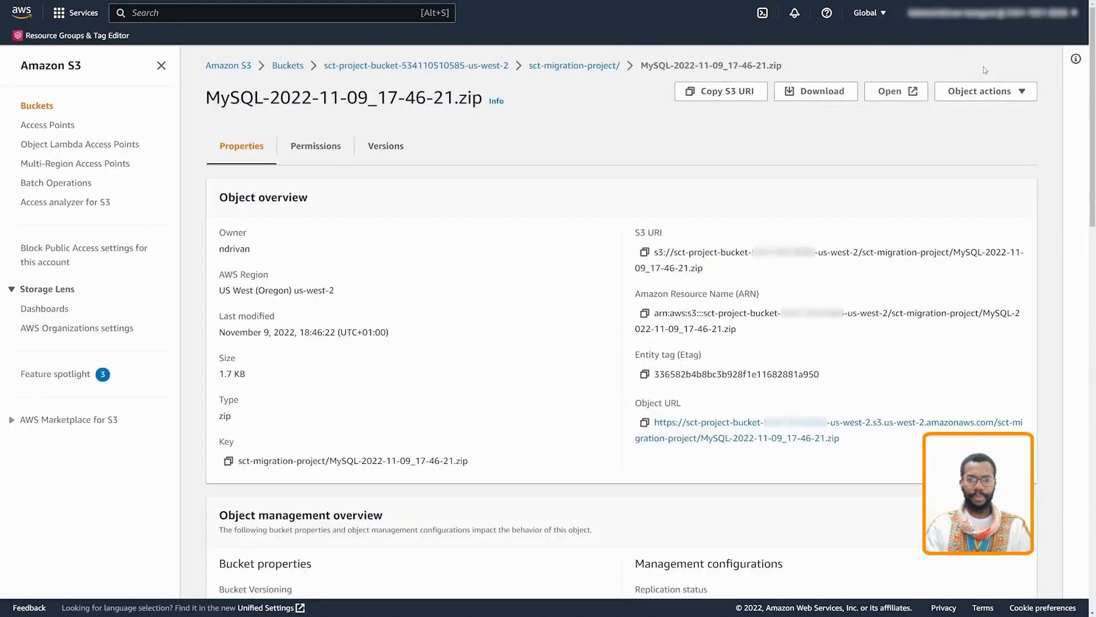
left_click(900, 96)
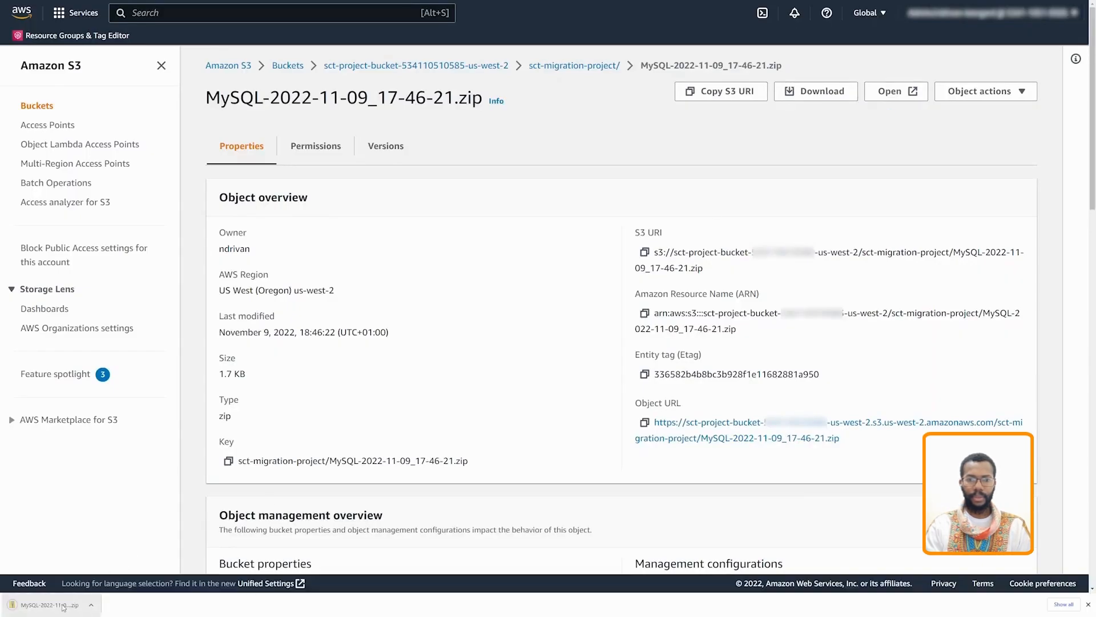
left_click(43, 604)
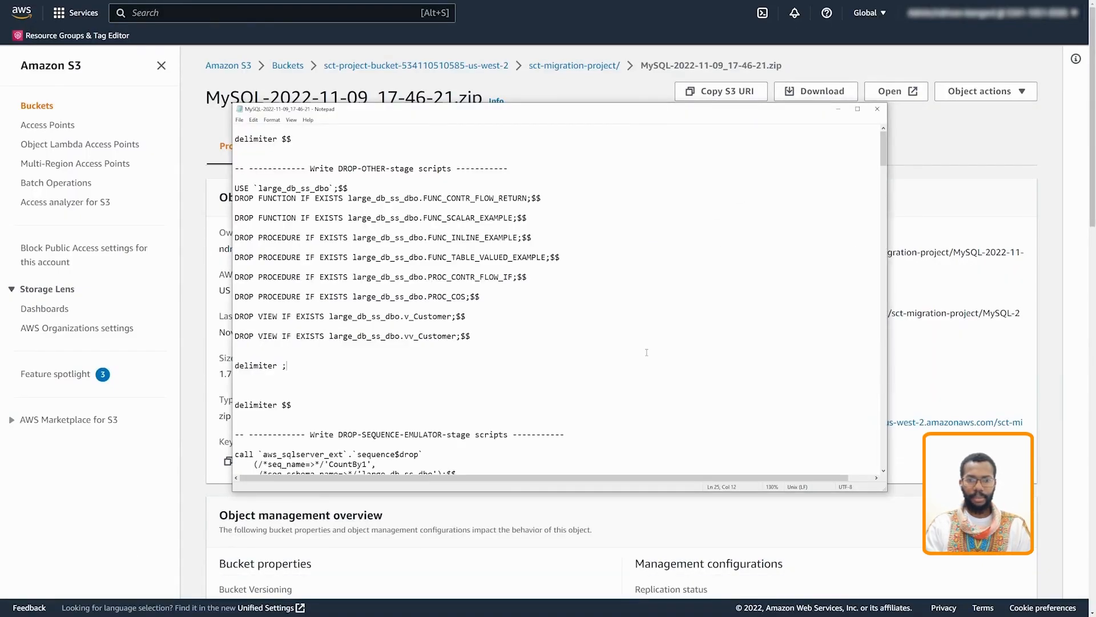
Read through the generated MySQL script's drop and create statements, and dismiss the save notification in the schema conversion project.
scroll(646, 352, "down", 6)
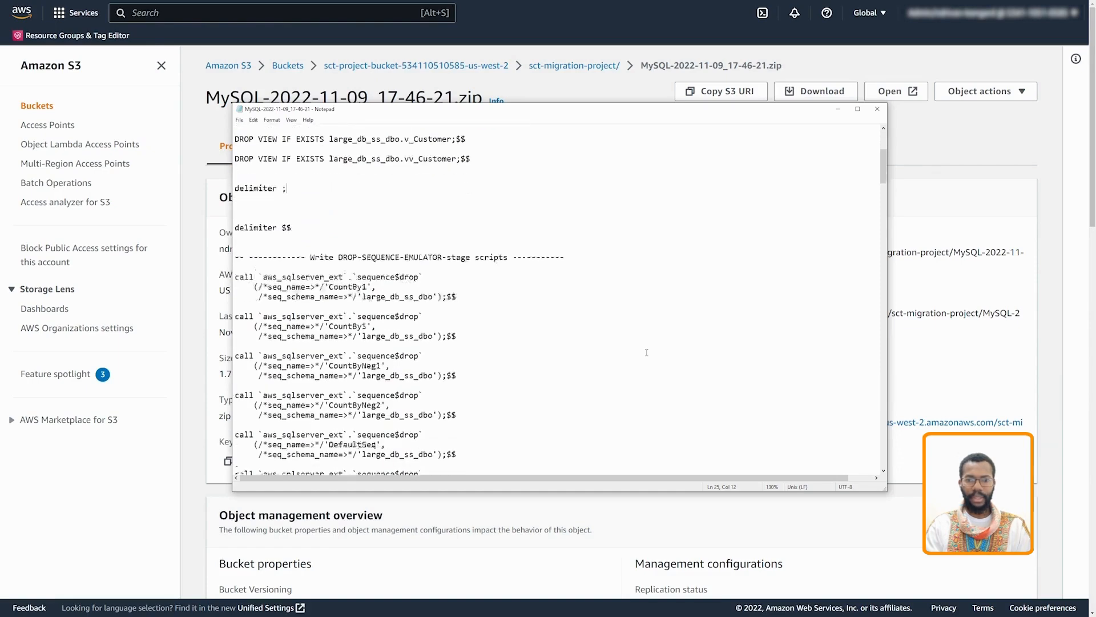
scroll(647, 353, "down", 15)
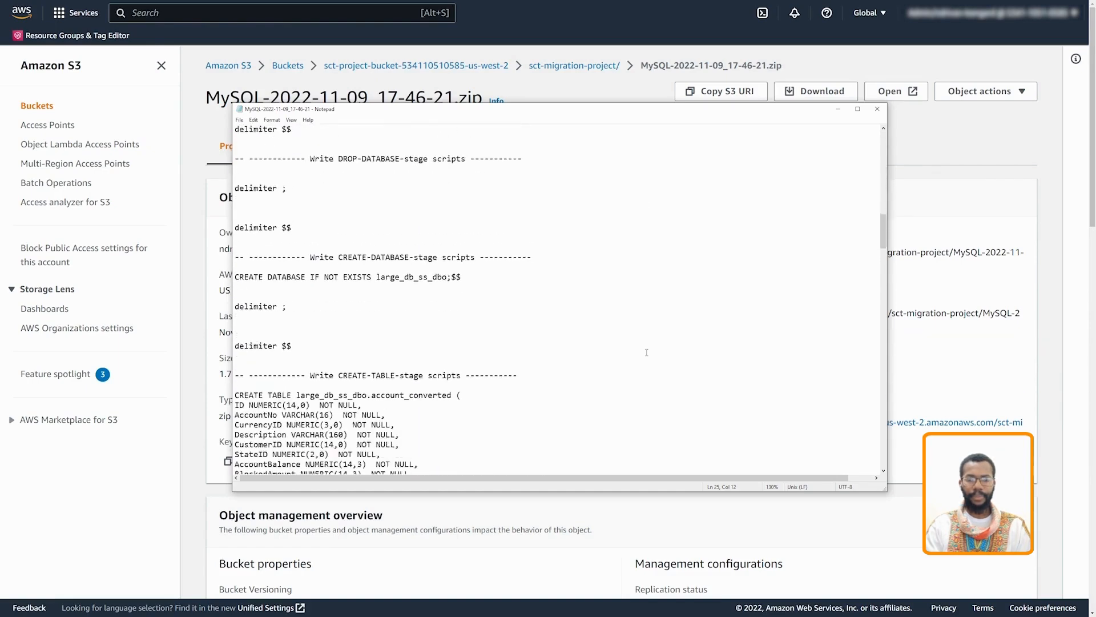
scroll(647, 353, "down", 15)
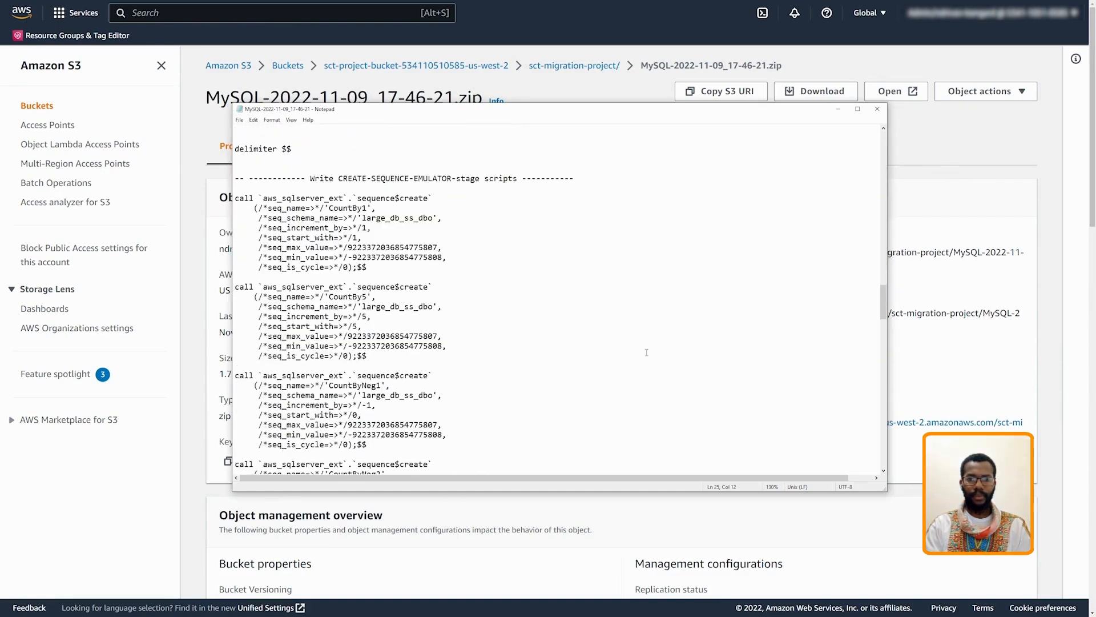
scroll(646, 352, "down", 15)
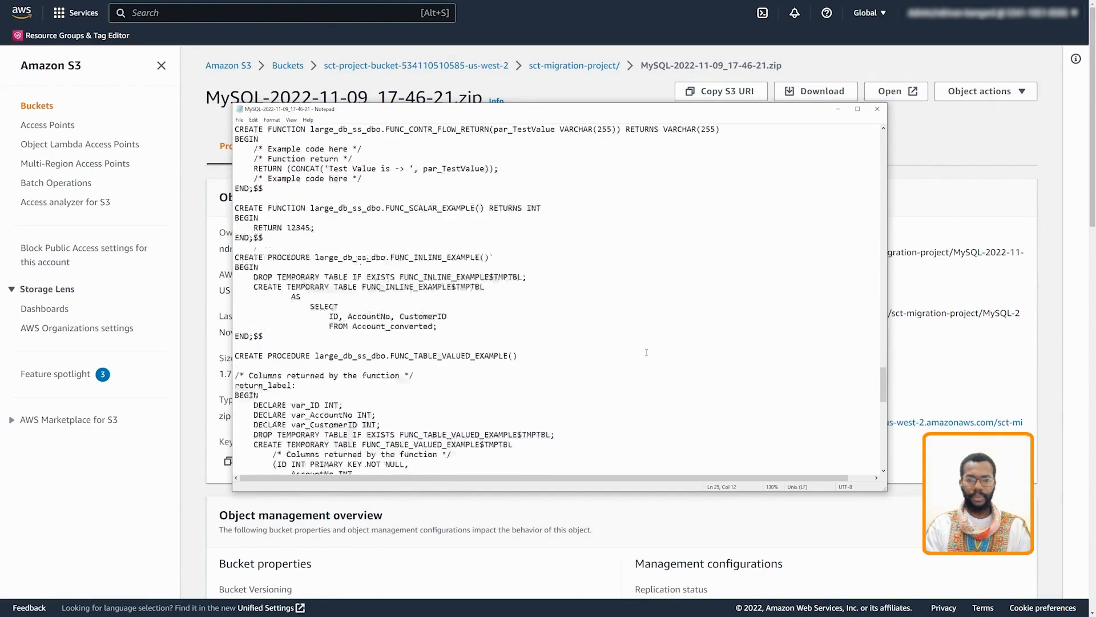
scroll(646, 352, "down", 15)
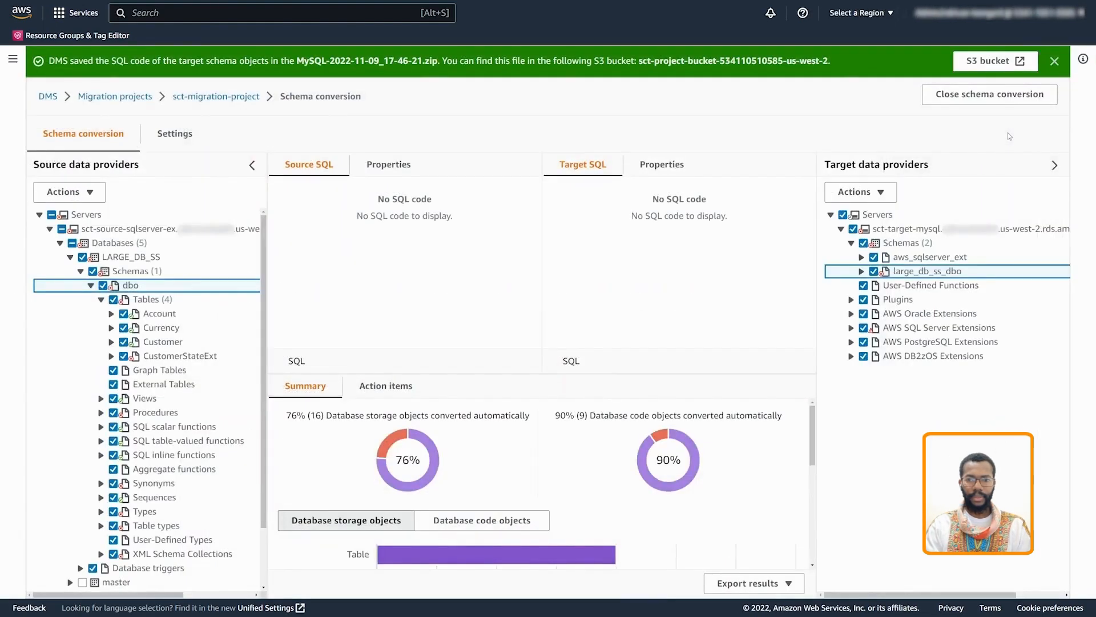
left_click(1054, 62)
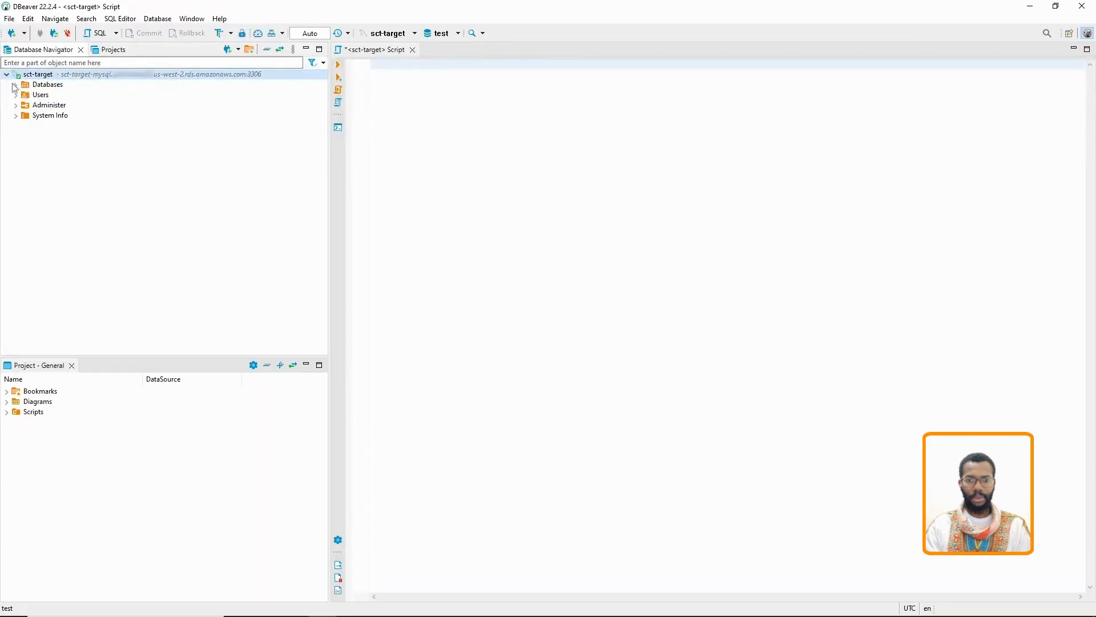
In DBeaver, expand the tables of large_db_ss_dbo on sct-target and check the four converted tables.
left_click(15, 85)
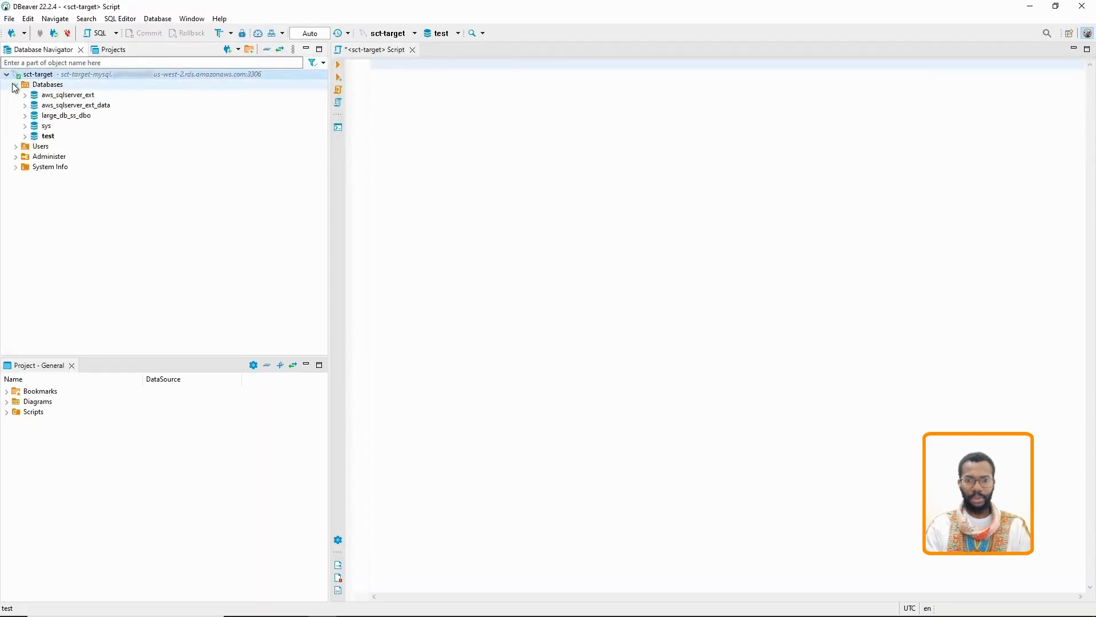
left_click(25, 116)
left_click(33, 126)
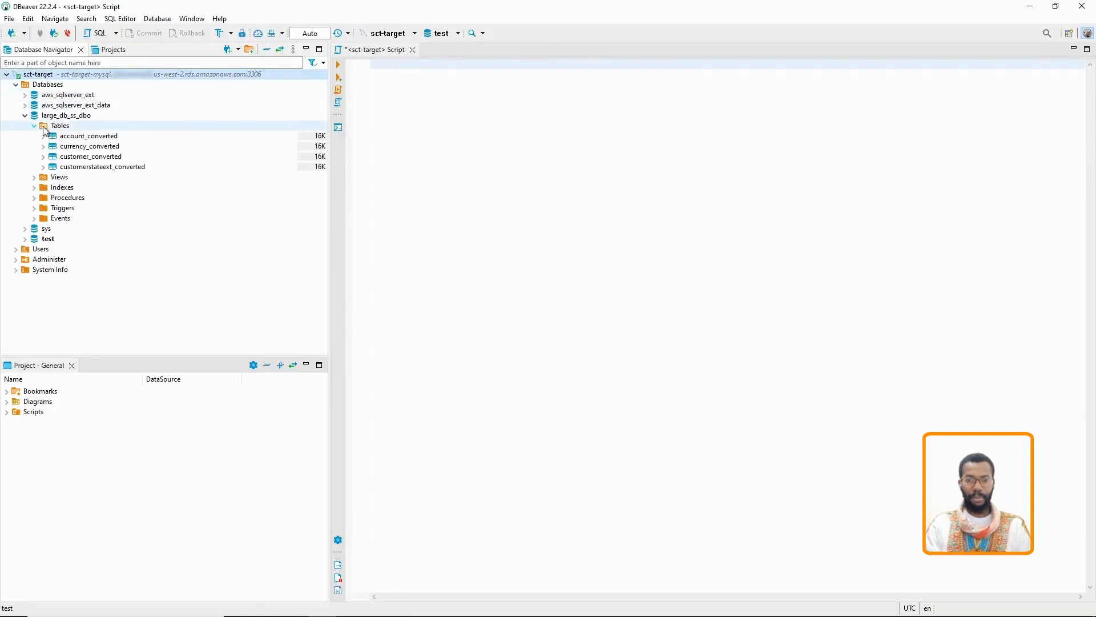
left_click(106, 139)
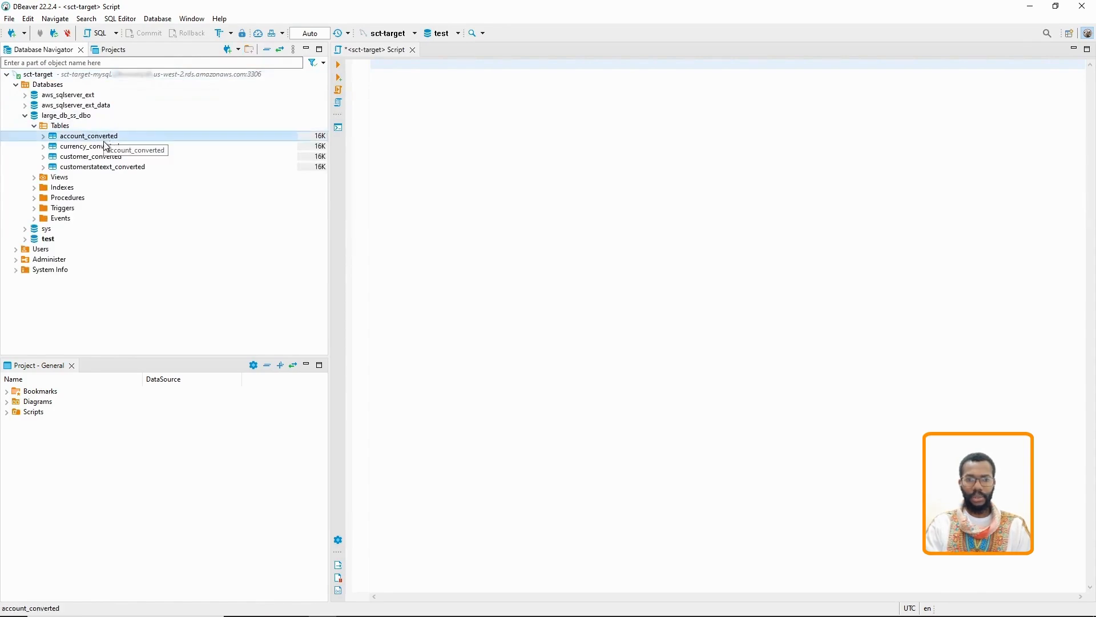
left_click(106, 148)
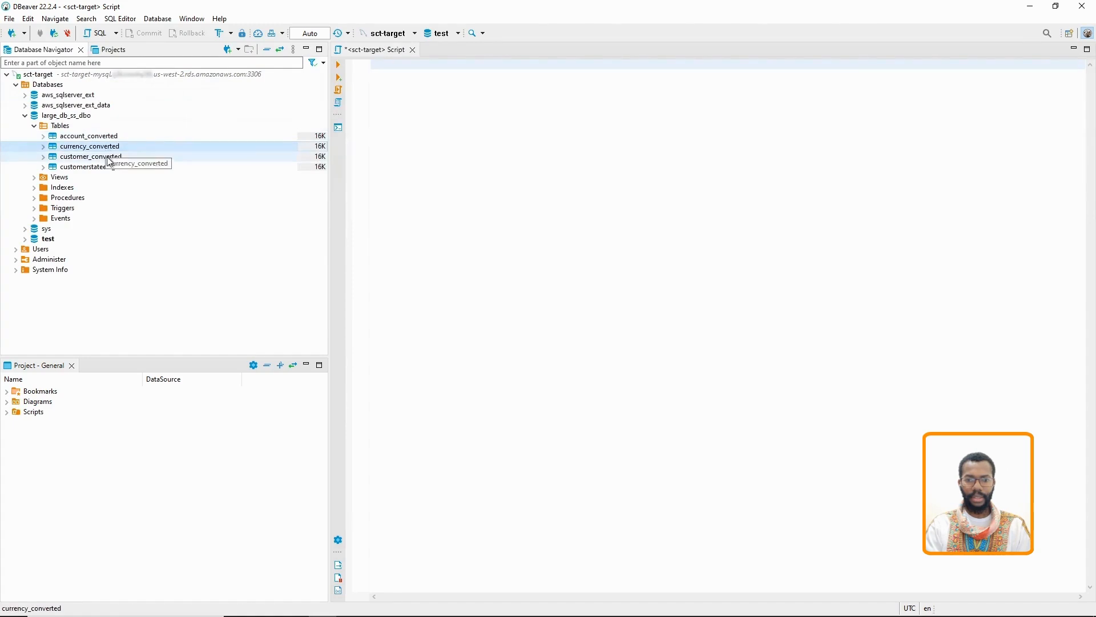
left_click(108, 157)
left_click(112, 167)
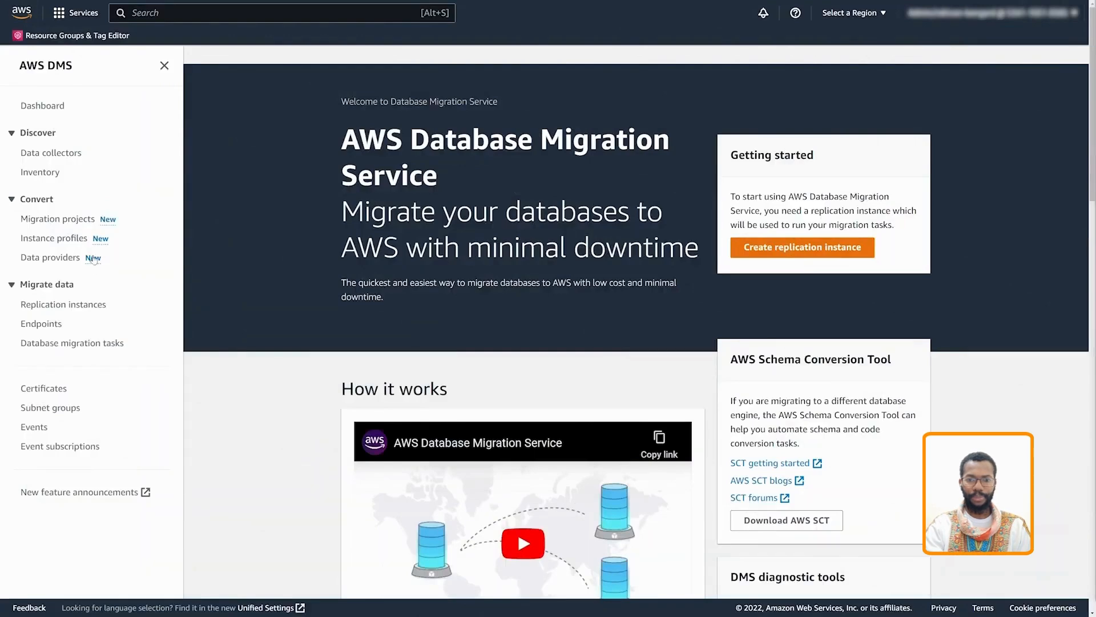
Switch to the AWS DMS console and show the feature description for Data providers.
left_click(93, 258)
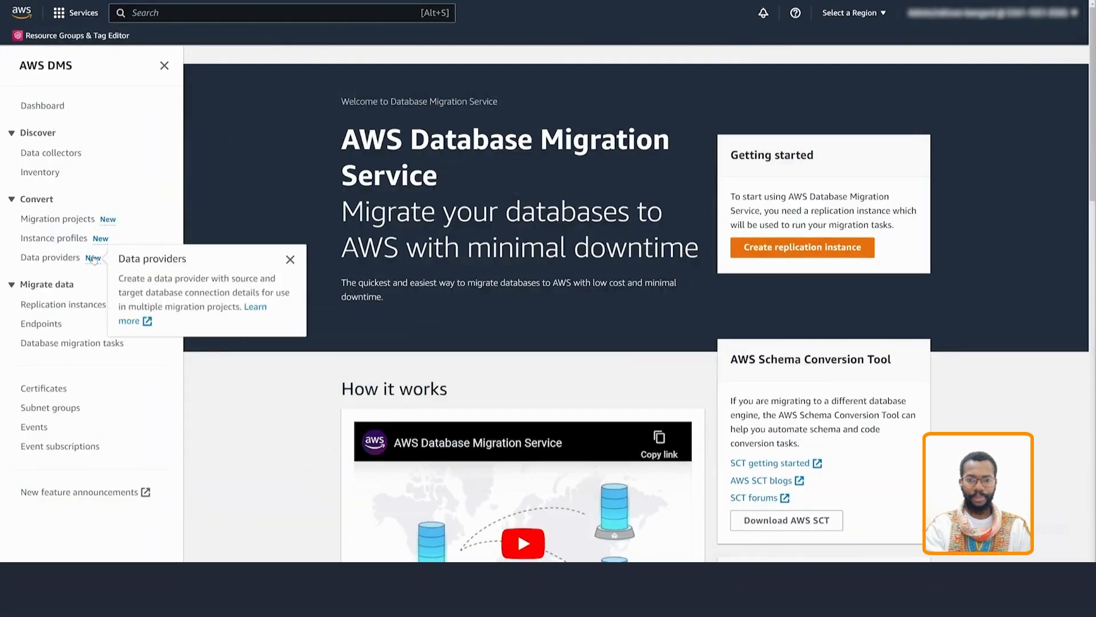